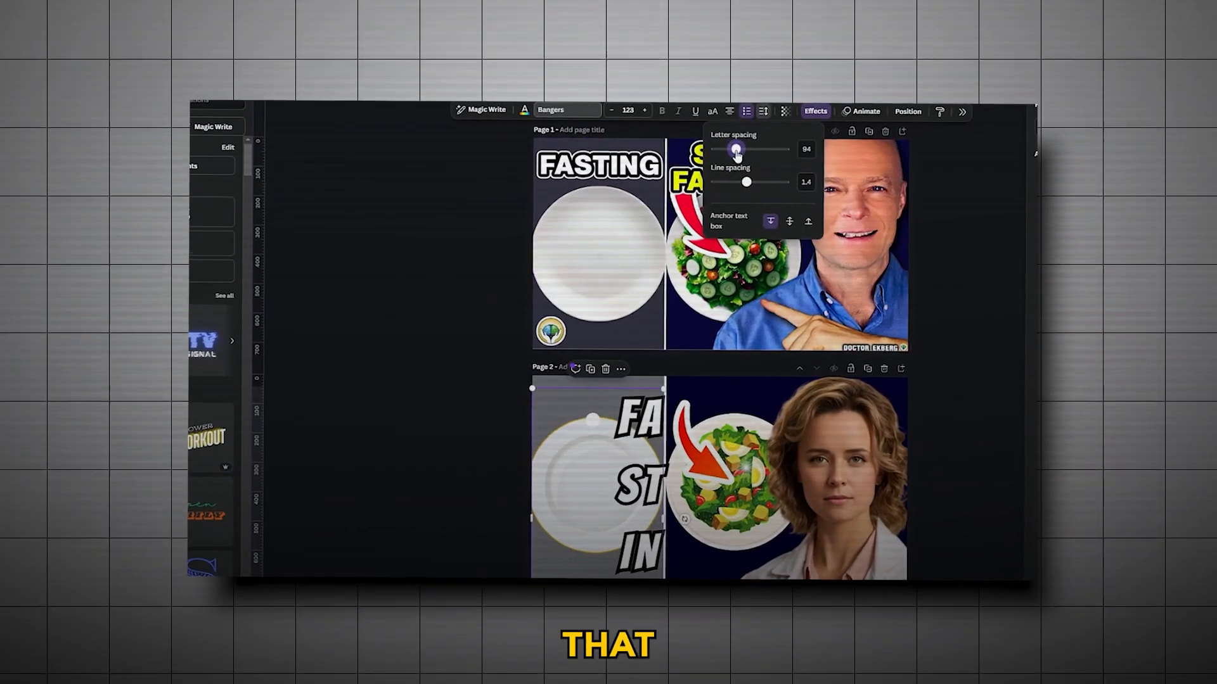
# Tighten the letter and line spacing of the Bangers FASTING and STILL FASTING headings on page 2, and resize the text.
pyautogui.moveTo(729, 152); pyautogui.dragTo(722, 152)
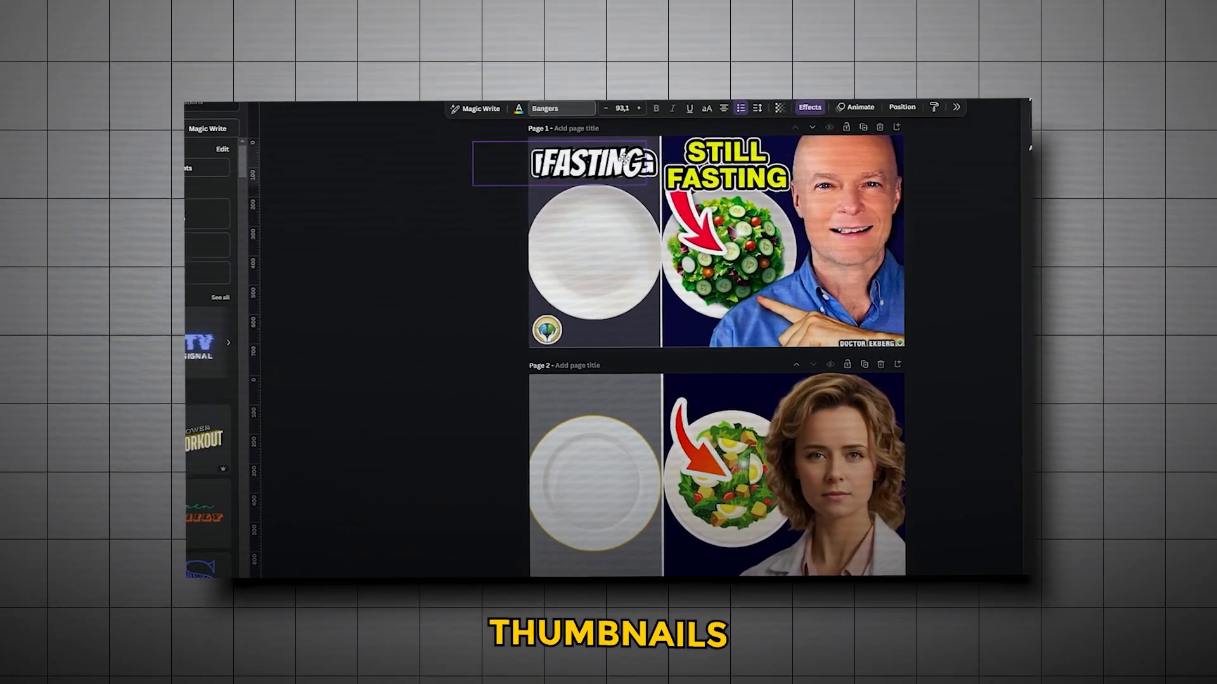
pyautogui.moveTo(655, 150); pyautogui.dragTo(673, 142)
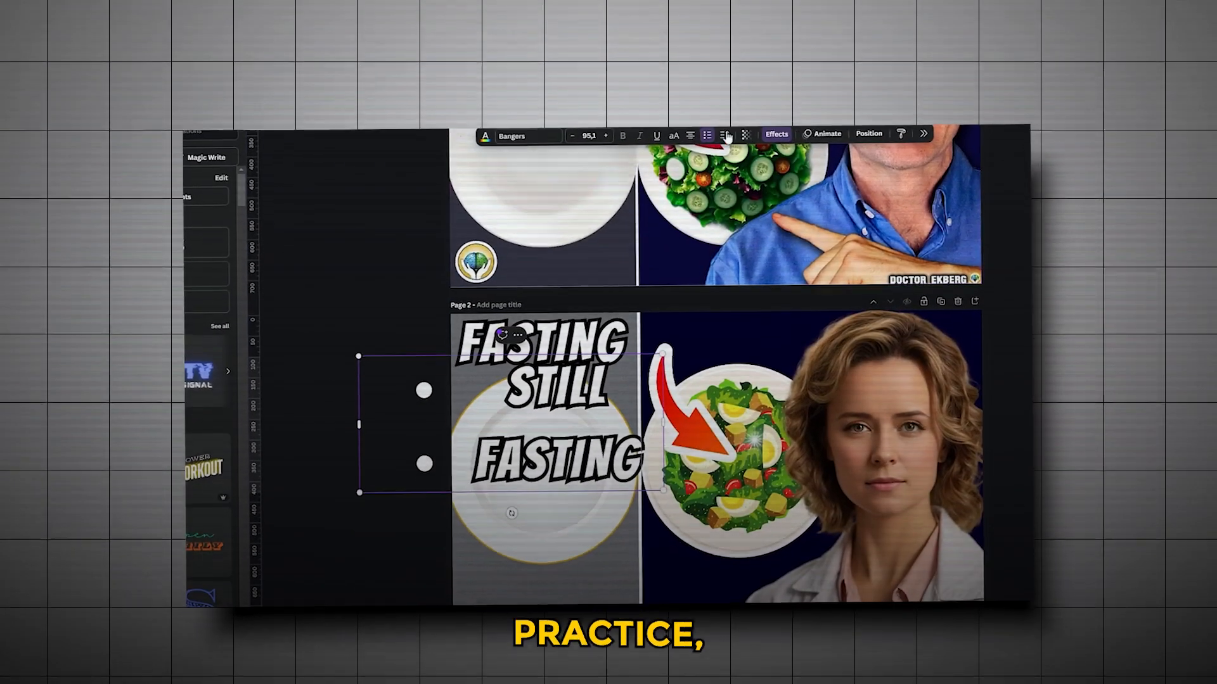
pyautogui.click(764, 110)
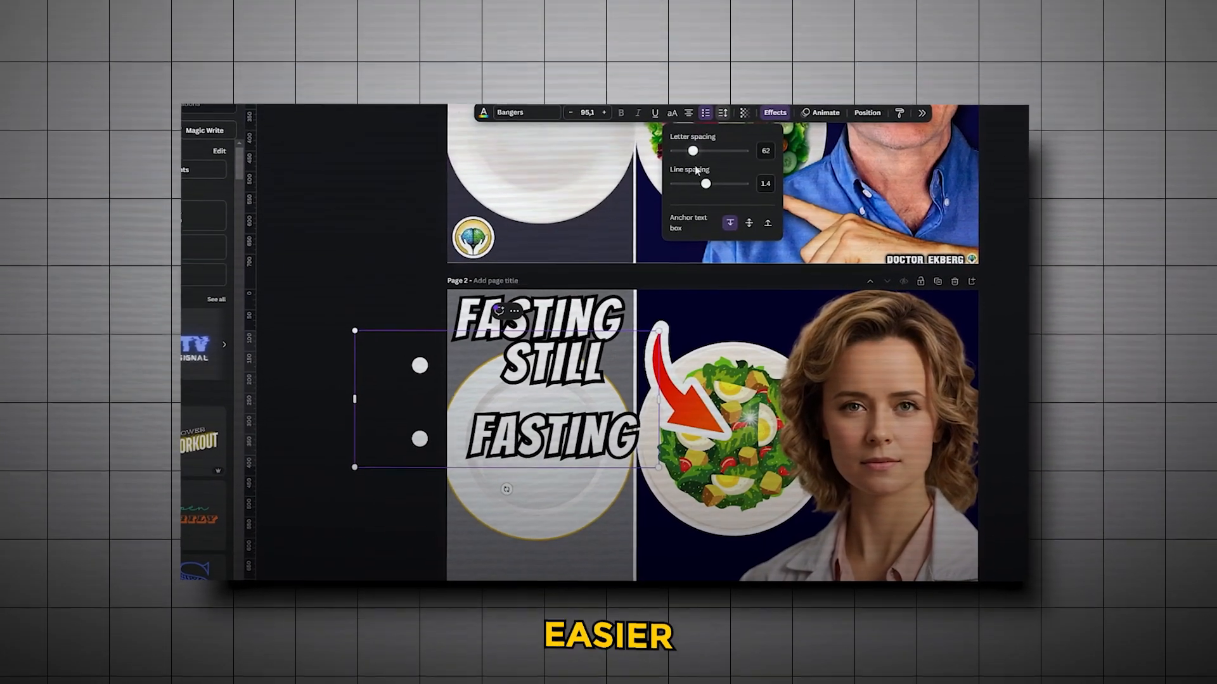
pyautogui.moveTo(705, 184); pyautogui.dragTo(675, 184)
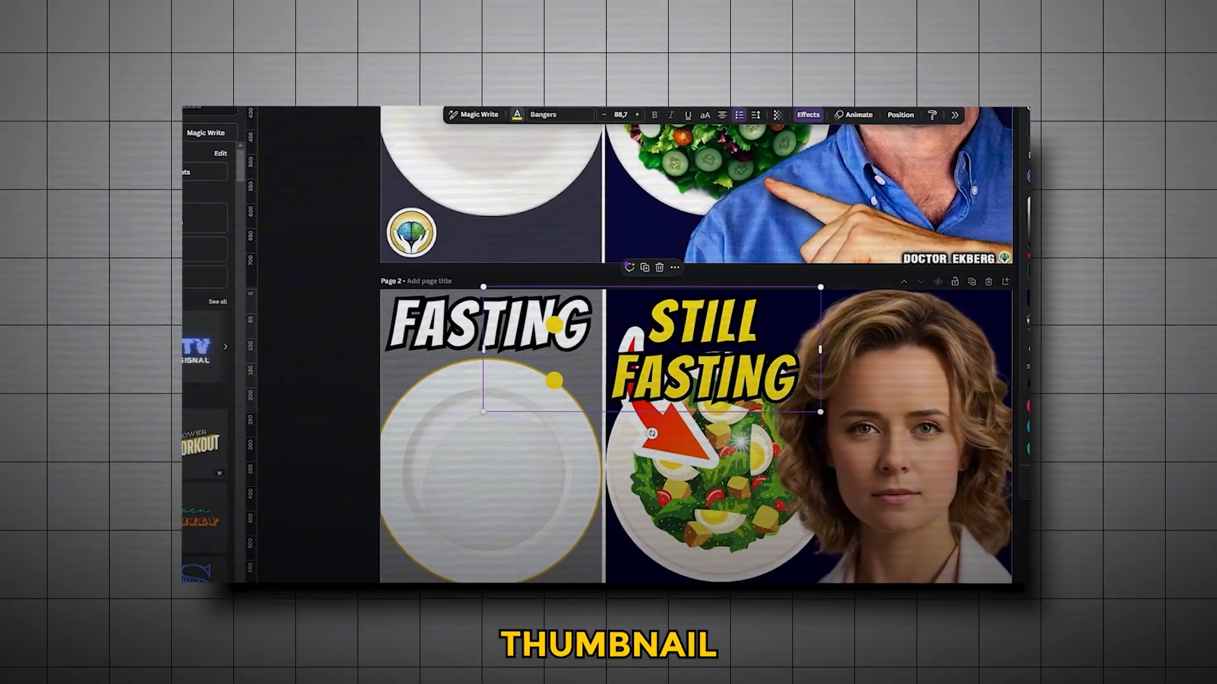
# Scale the woman's portrait on page 2 down slightly and reposition it beside the salad plate.
pyautogui.scroll(-2, 1002, 313)
pyautogui.scroll(-2, 1002, 313)
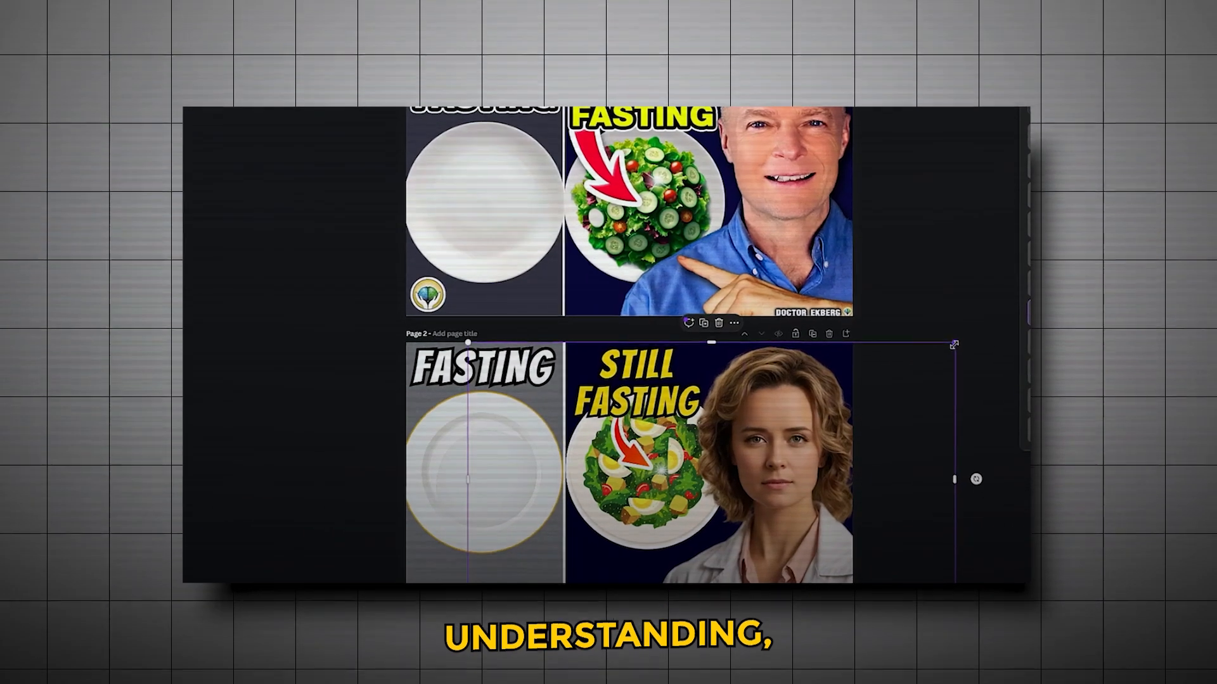
pyautogui.moveTo(955, 344); pyautogui.dragTo(944, 344)
pyautogui.moveTo(850, 385); pyautogui.dragTo(858, 383)
pyautogui.scroll(1, 857, 380)
pyautogui.scroll(-1, 862, 386)
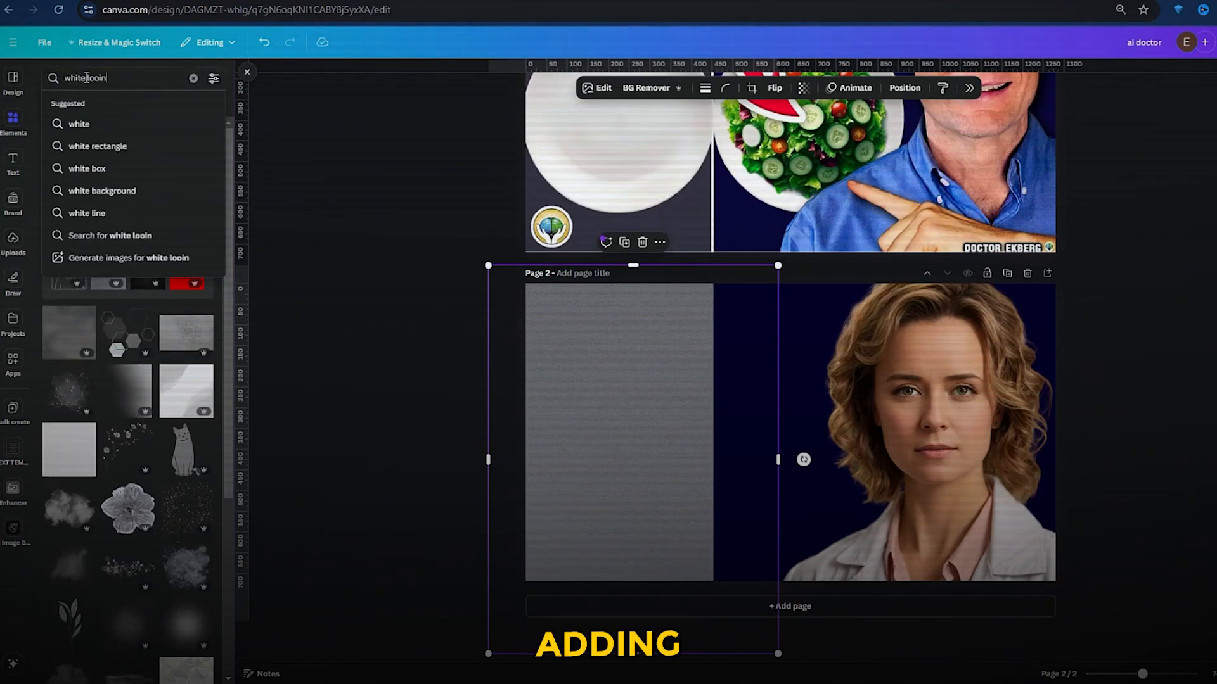
# Search the graphics for "white line" and add the vertical line to page 2.
pyautogui.click(86, 124)
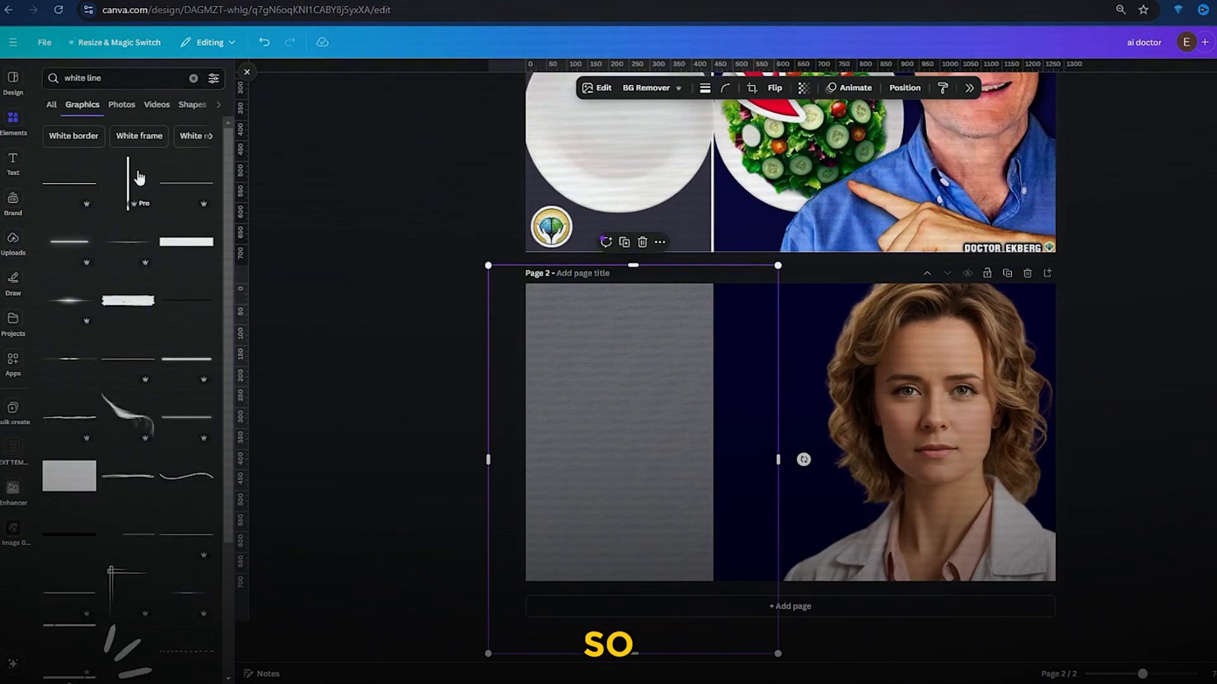
pyautogui.click(128, 183)
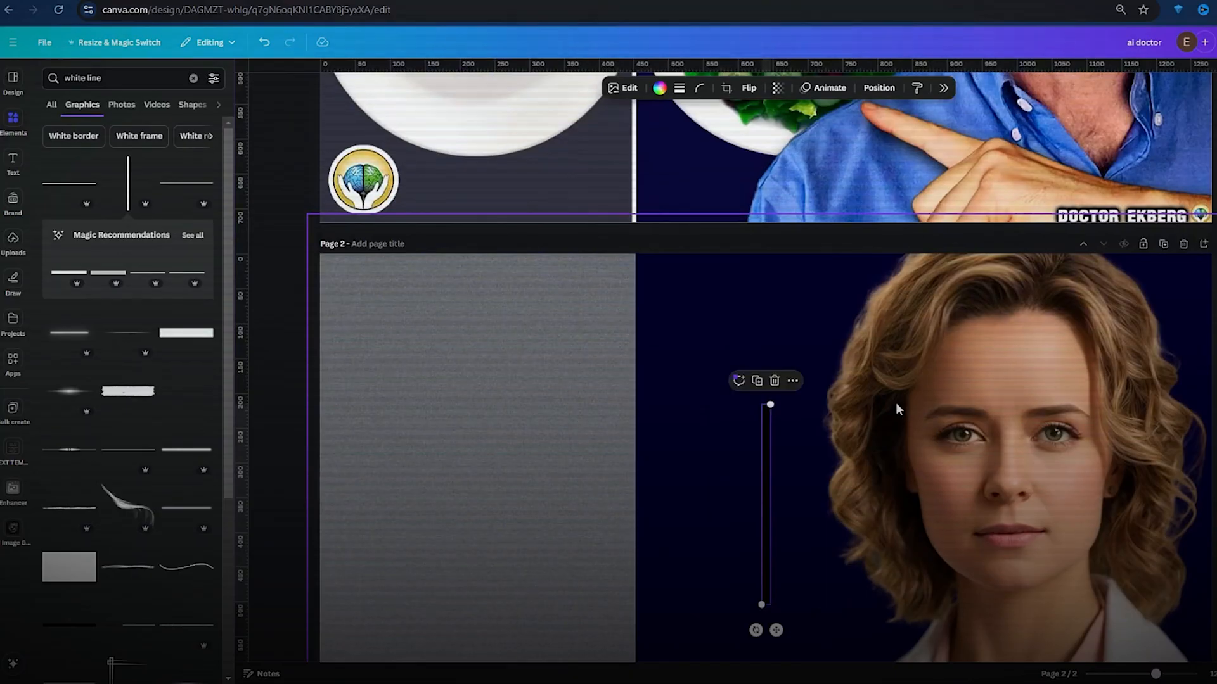
pyautogui.scroll(-3, 895, 401)
pyautogui.hscroll(-1, 769, 283)
pyautogui.scroll(1, 839, 243)
pyautogui.scroll(-3, 849, 307)
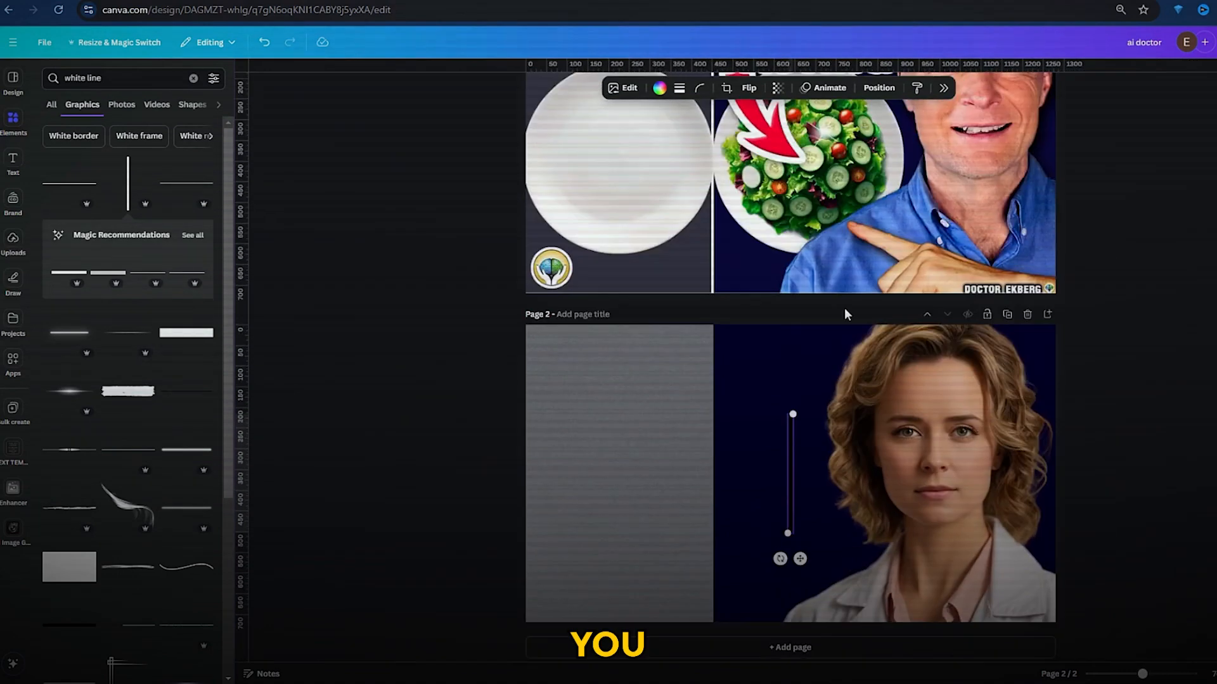
# Try to enlarge the vertical line and place it along the boundary between the grey and navy halves.
pyautogui.click(1178, 396)
pyautogui.moveTo(792, 436); pyautogui.dragTo(728, 394)
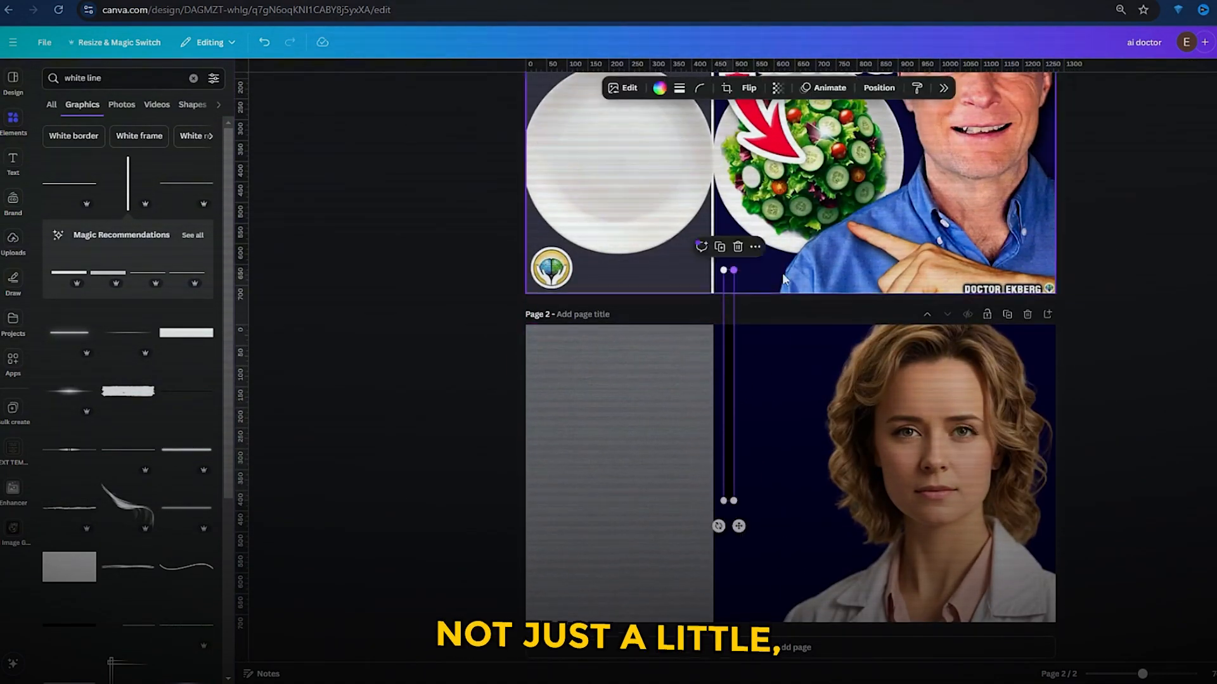
pyautogui.scroll(3, 721, 430)
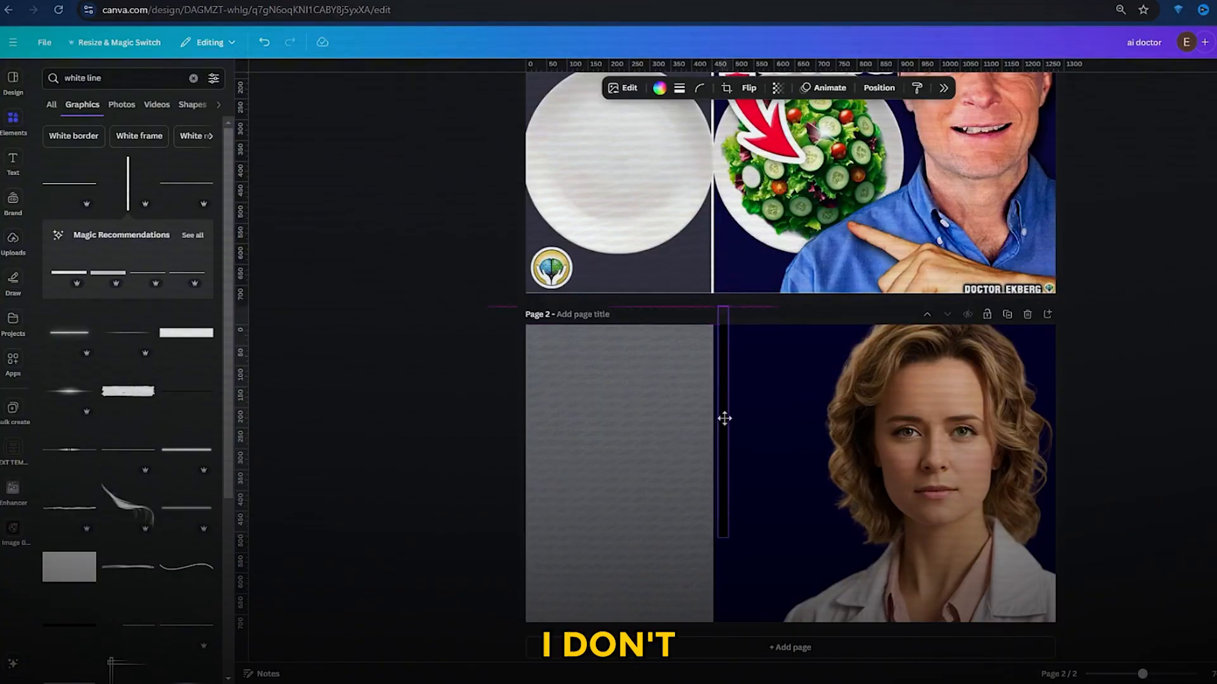
pyautogui.scroll(3, 746, 413)
pyautogui.scroll(-2, 684, 367)
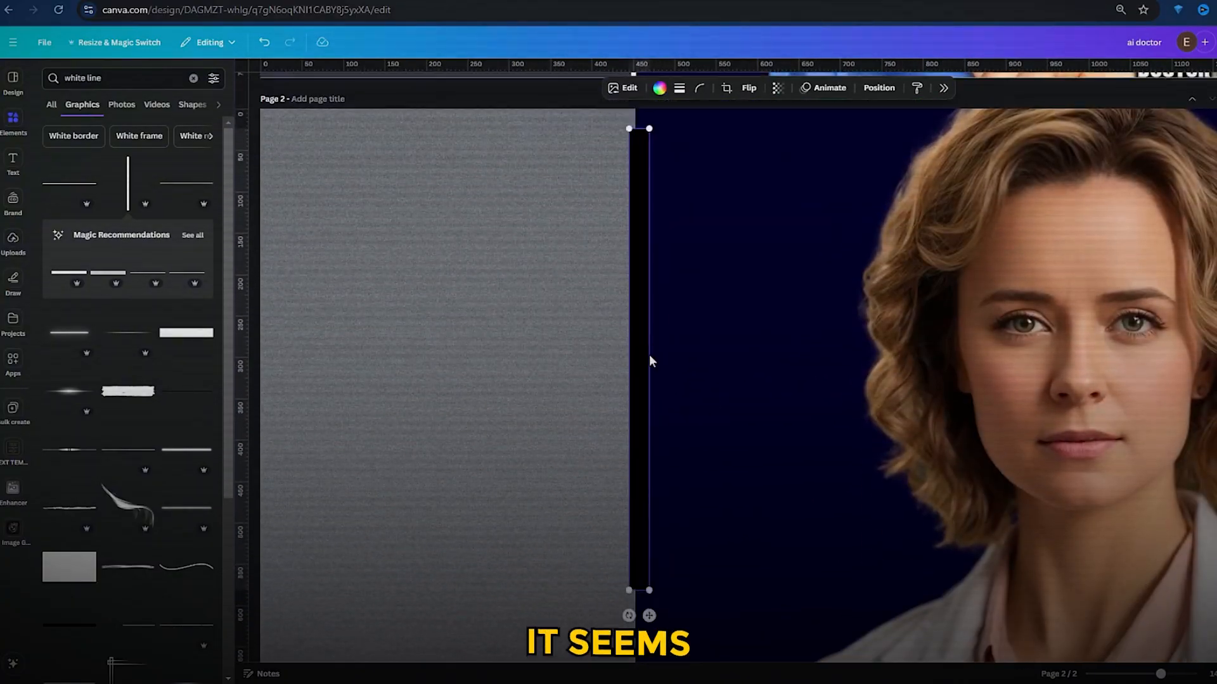
pyautogui.scroll(-2, 653, 351)
pyautogui.scroll(-2, 674, 345)
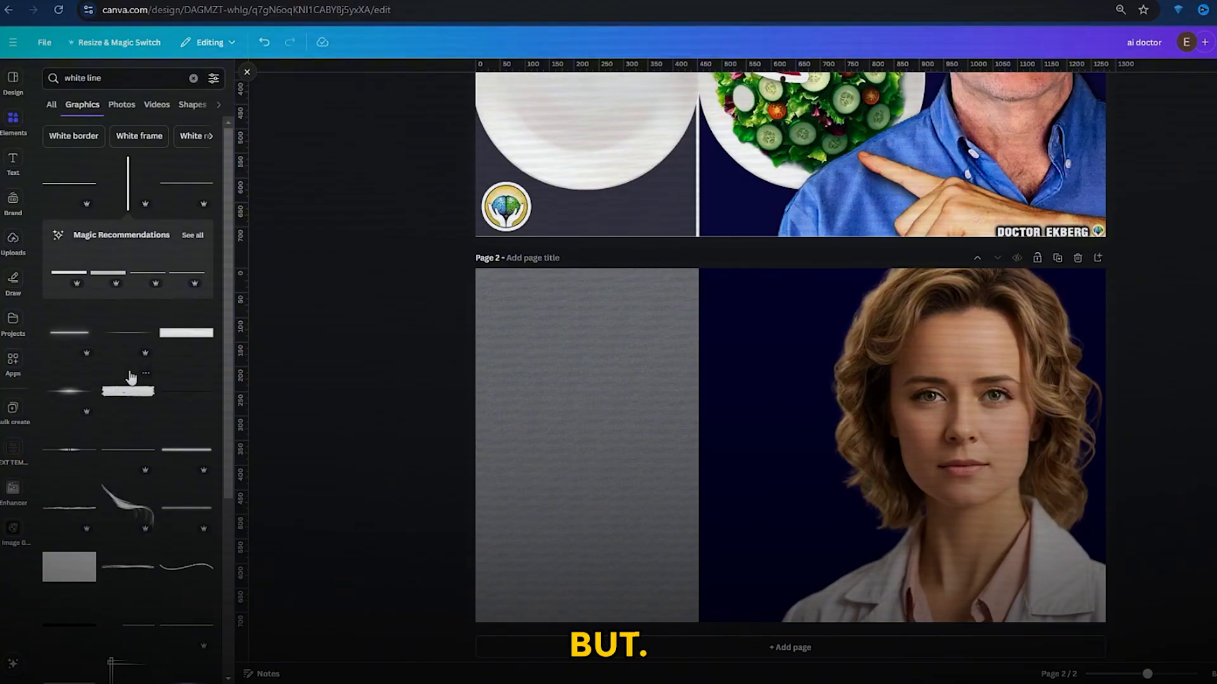
# Add another thin line in white and stand it upright as the divider between the grey and navy halves.
pyautogui.click(148, 277)
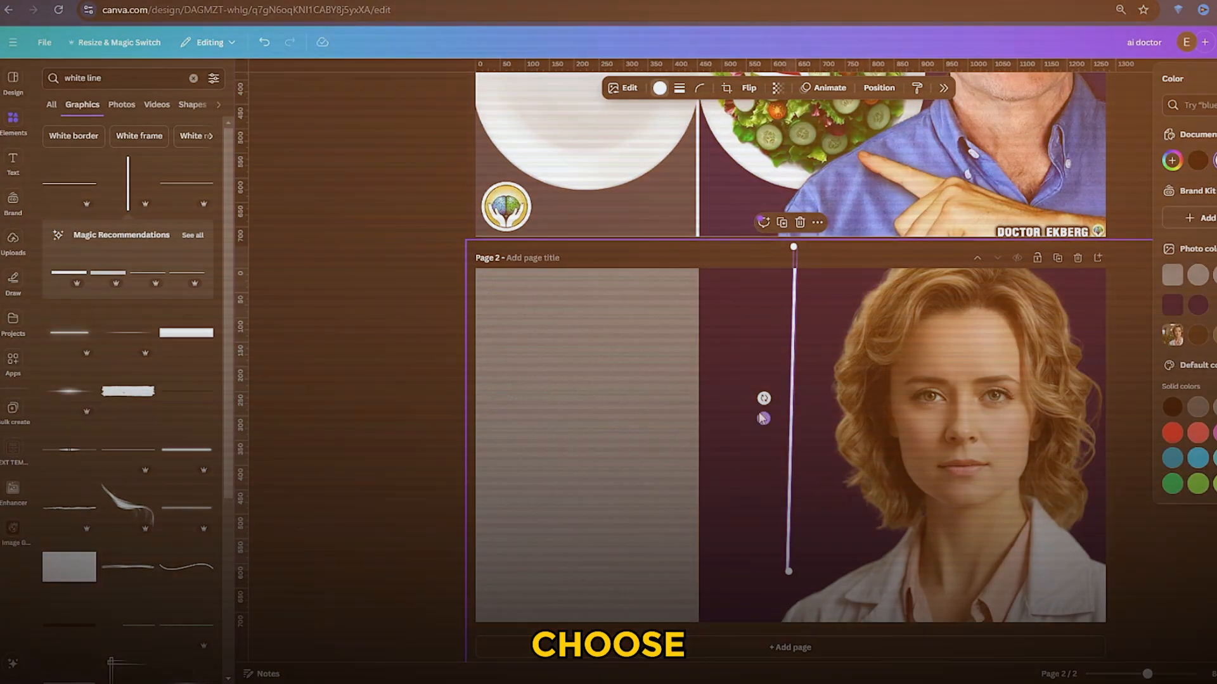
pyautogui.moveTo(763, 418); pyautogui.dragTo(758, 399)
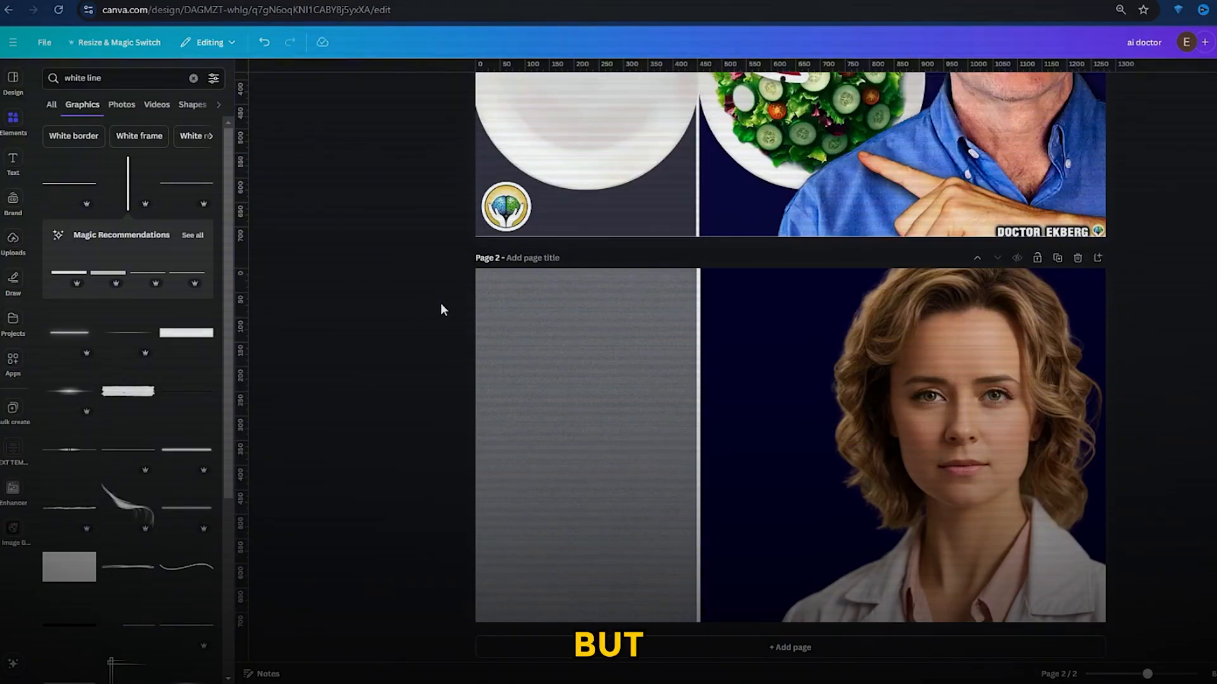
# Search the graphics for "plate" and add the round white plate with the gold rim to page 2.
pyautogui.scroll(4, 456, 336)
pyautogui.scroll(-3, 462, 336)
pyautogui.scroll(2, 462, 336)
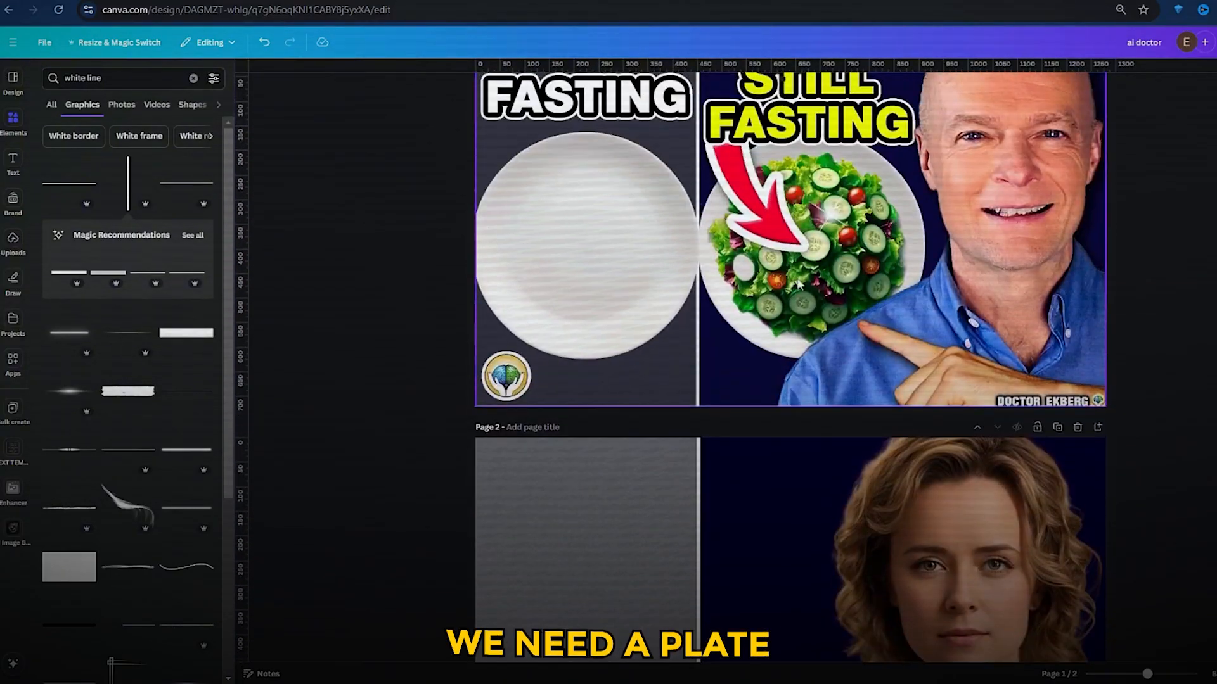
pyautogui.scroll(-2, 779, 247)
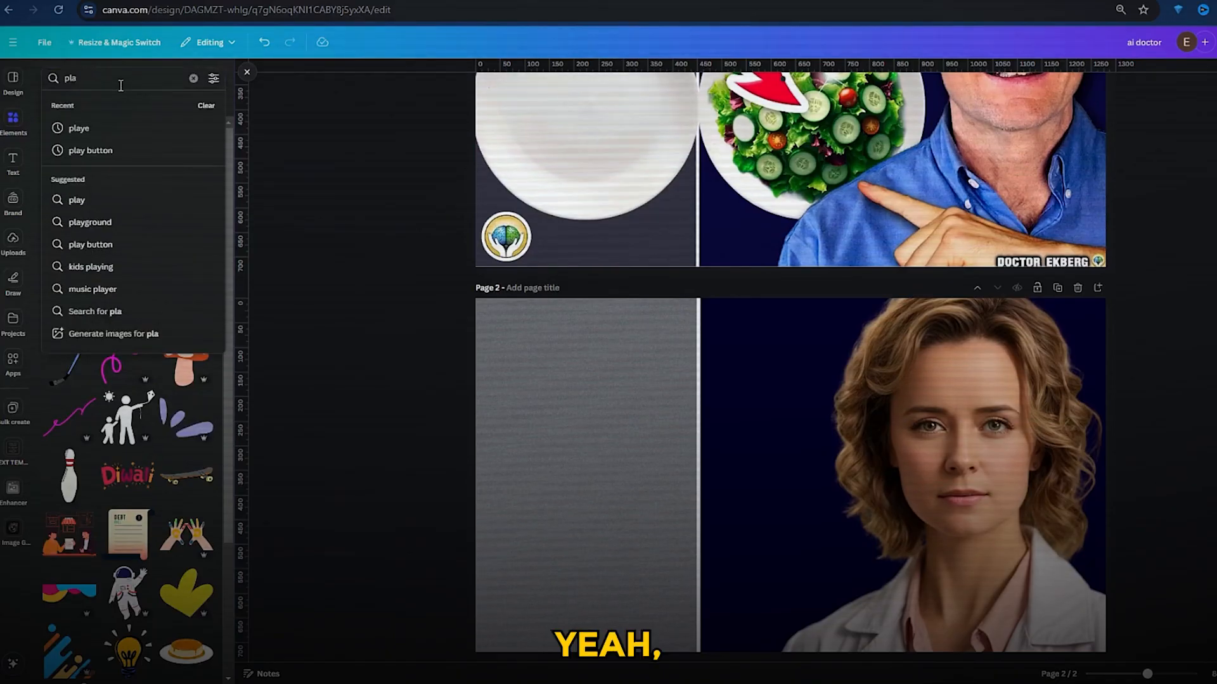
pyautogui.write('te')
pyautogui.press('Return')
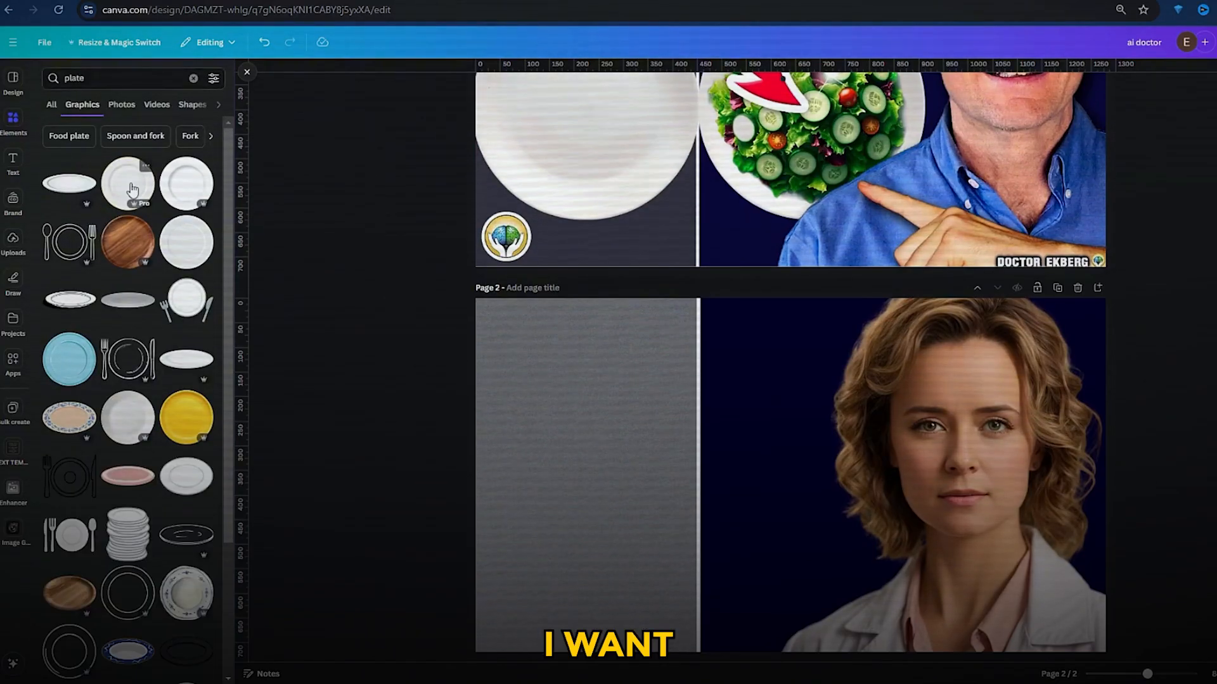
pyautogui.click(194, 262)
# Search the graphics for "plate salad".
pyautogui.click(123, 79)
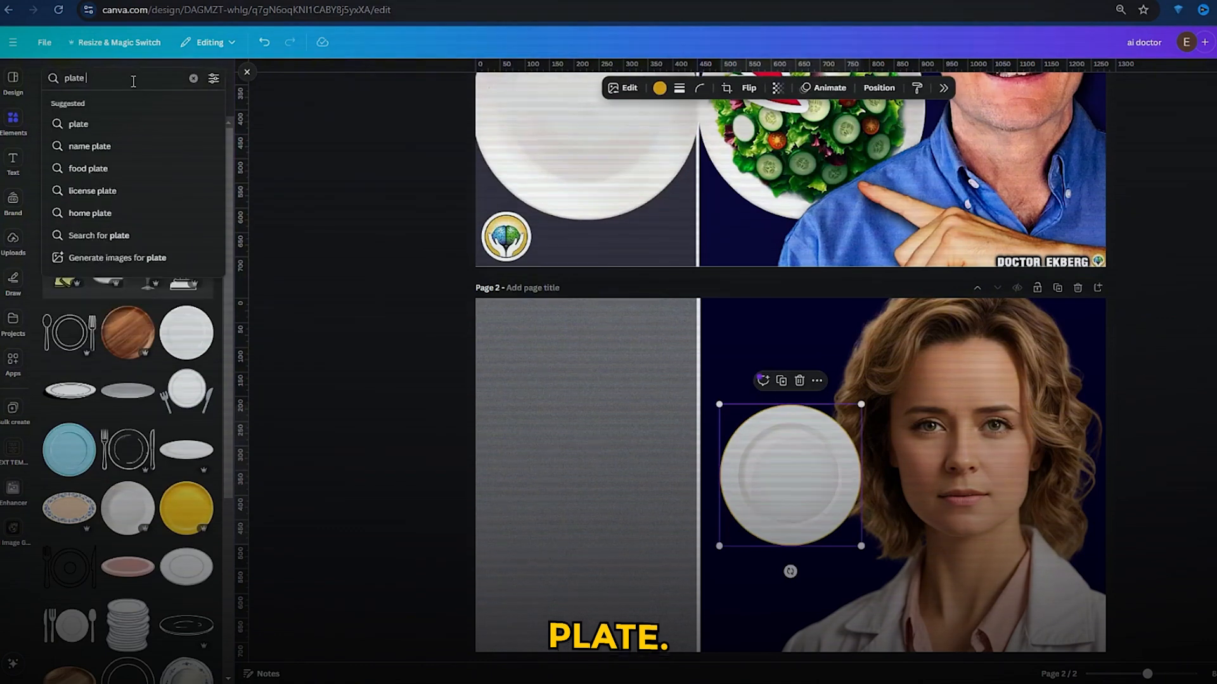
pyautogui.write('salad')
pyautogui.press('Return')
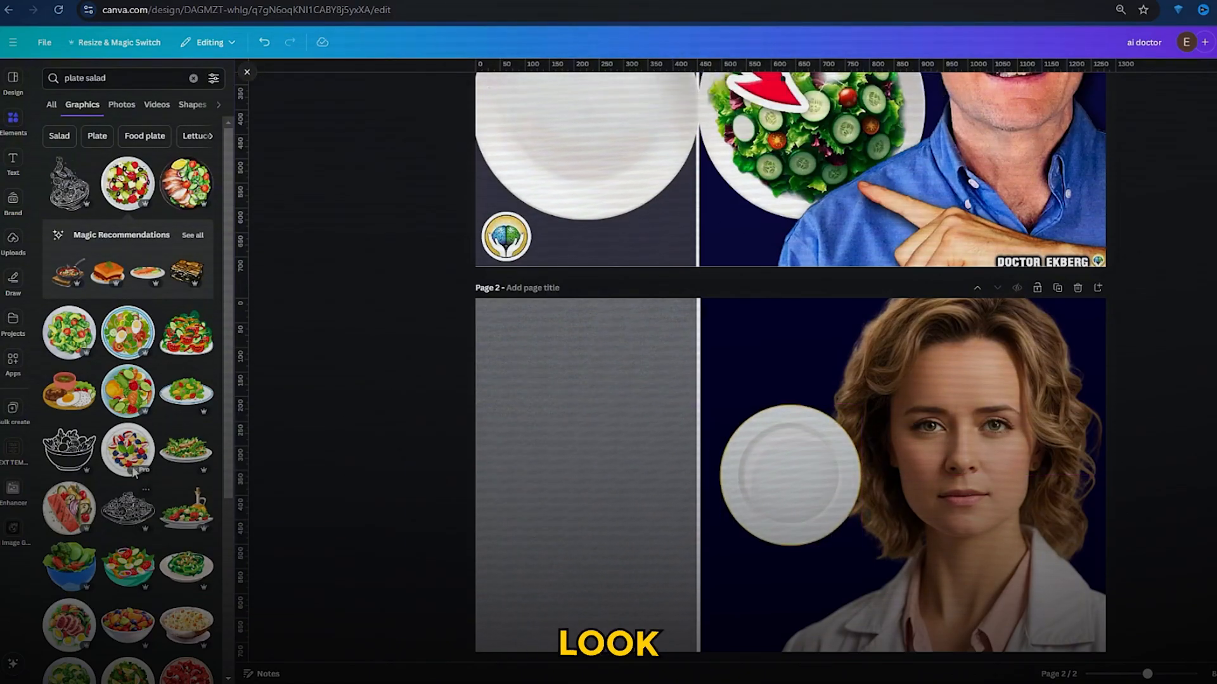
# Try the fruit salad plate on page 2, enlarging it over the empty plate.
pyautogui.click(130, 454)
pyautogui.moveTo(934, 339); pyautogui.dragTo(861, 420)
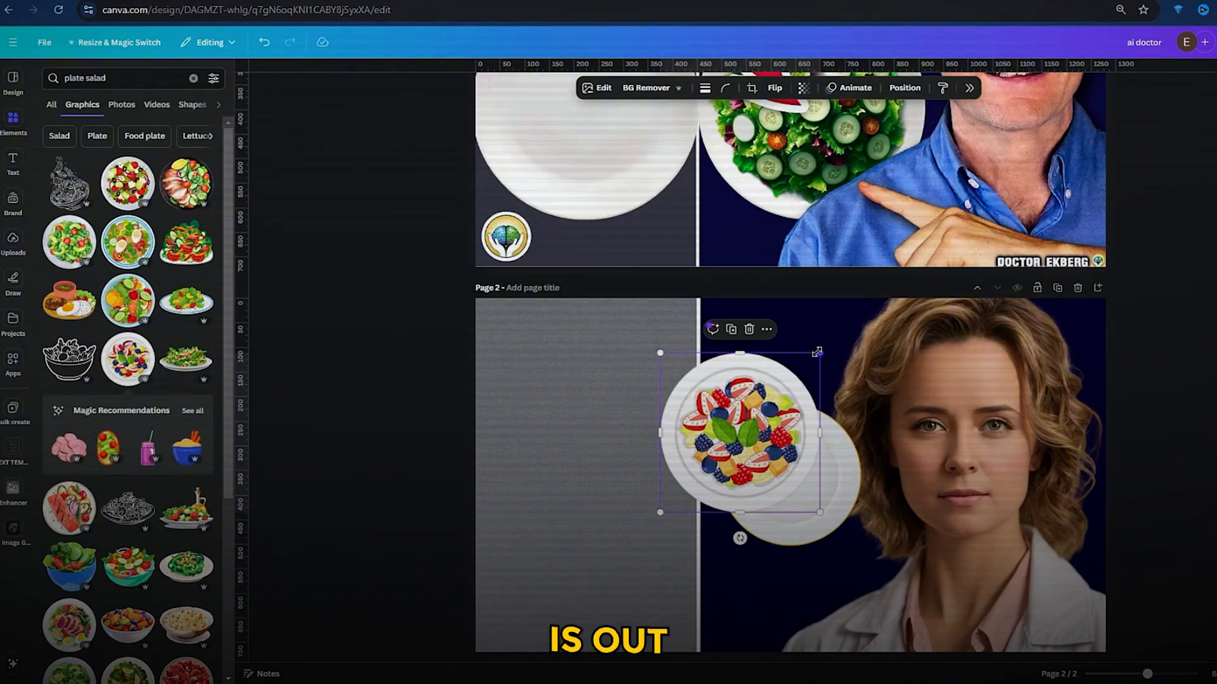
pyautogui.moveTo(817, 352); pyautogui.dragTo(831, 409)
# Add the green salad plate with egg slices to page 2 and move the enlarged empty plate onto the grey half.
pyautogui.scroll(-3, 214, 369)
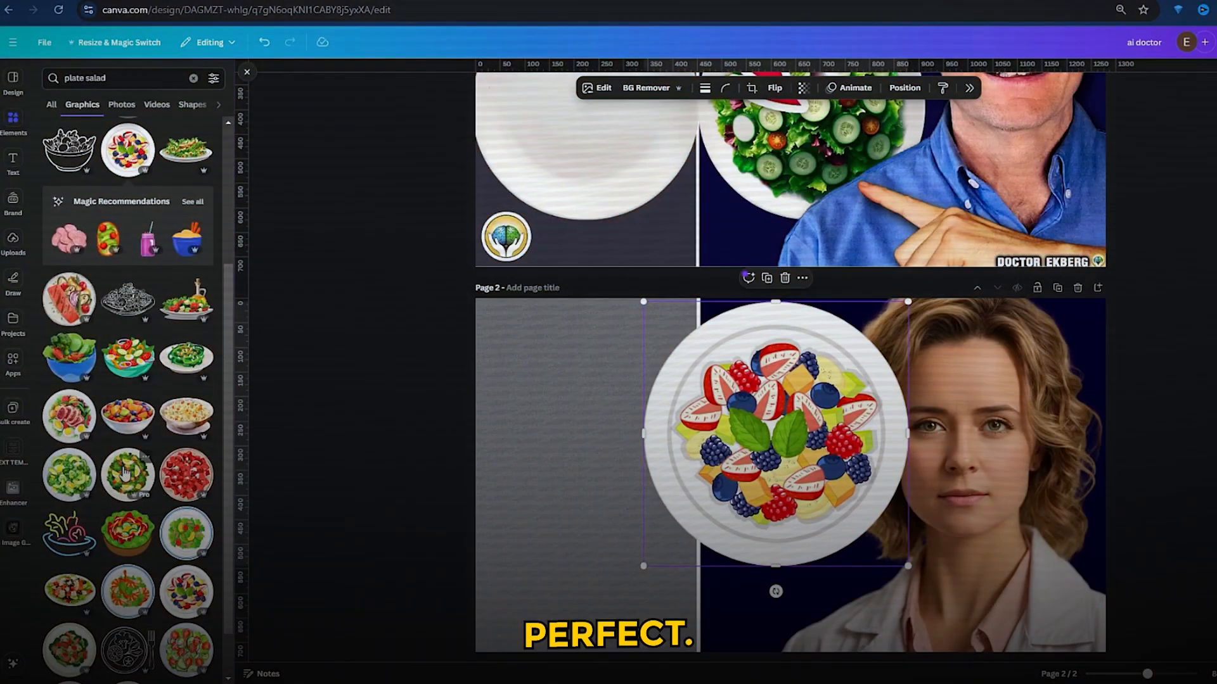
pyautogui.click(180, 358)
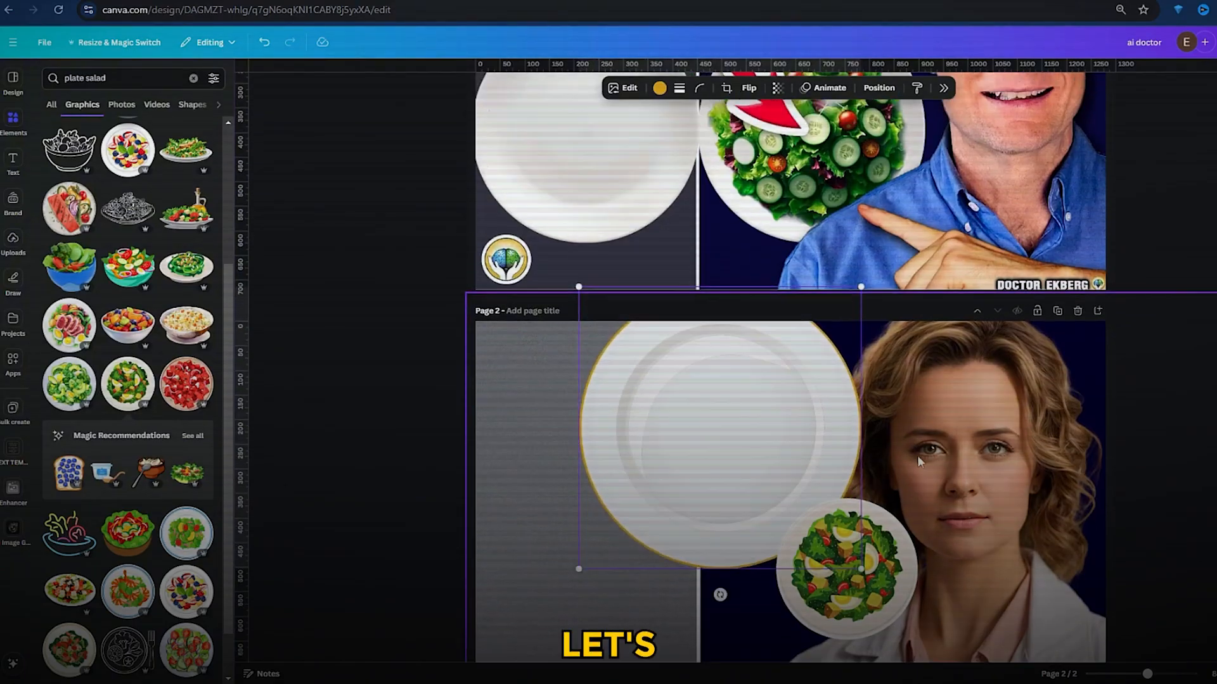
pyautogui.scroll(3, 791, 368)
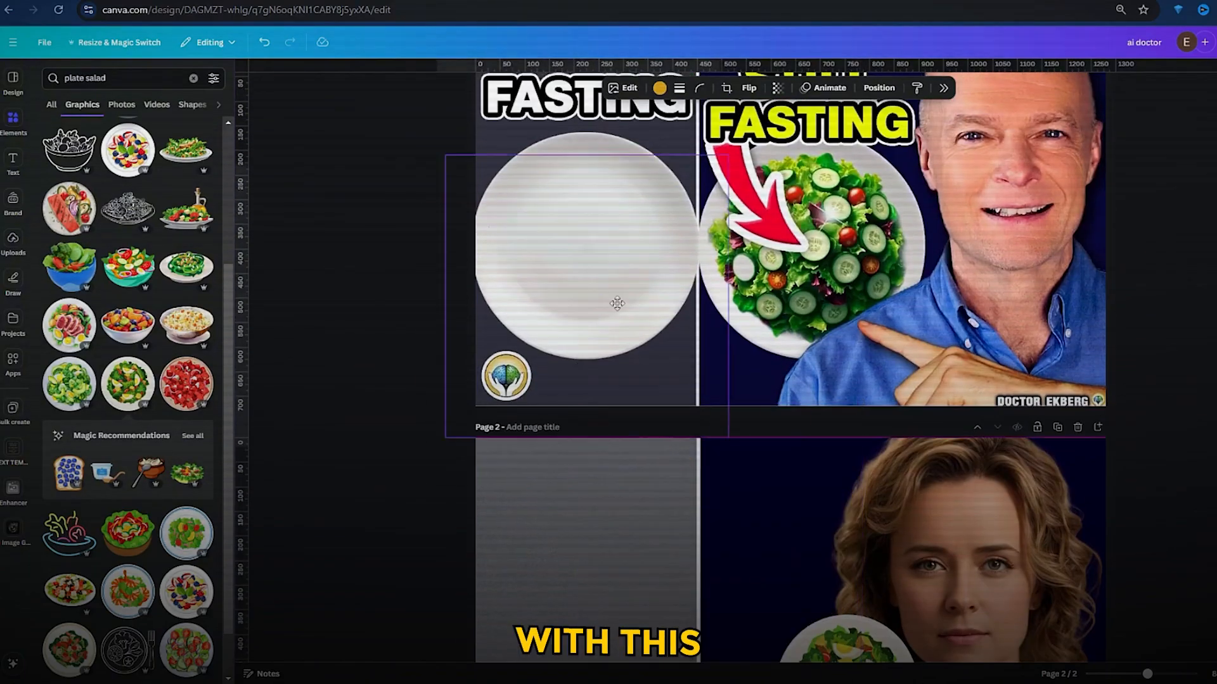
pyautogui.moveTo(653, 303); pyautogui.dragTo(627, 427)
# Enlarge the egg salad plate to about the empty plate's size and place it on the navy half beside the divider.
pyautogui.moveTo(856, 519); pyautogui.dragTo(888, 347)
pyautogui.moveTo(948, 187); pyautogui.dragTo(976, 157)
pyautogui.moveTo(863, 274); pyautogui.dragTo(824, 325)
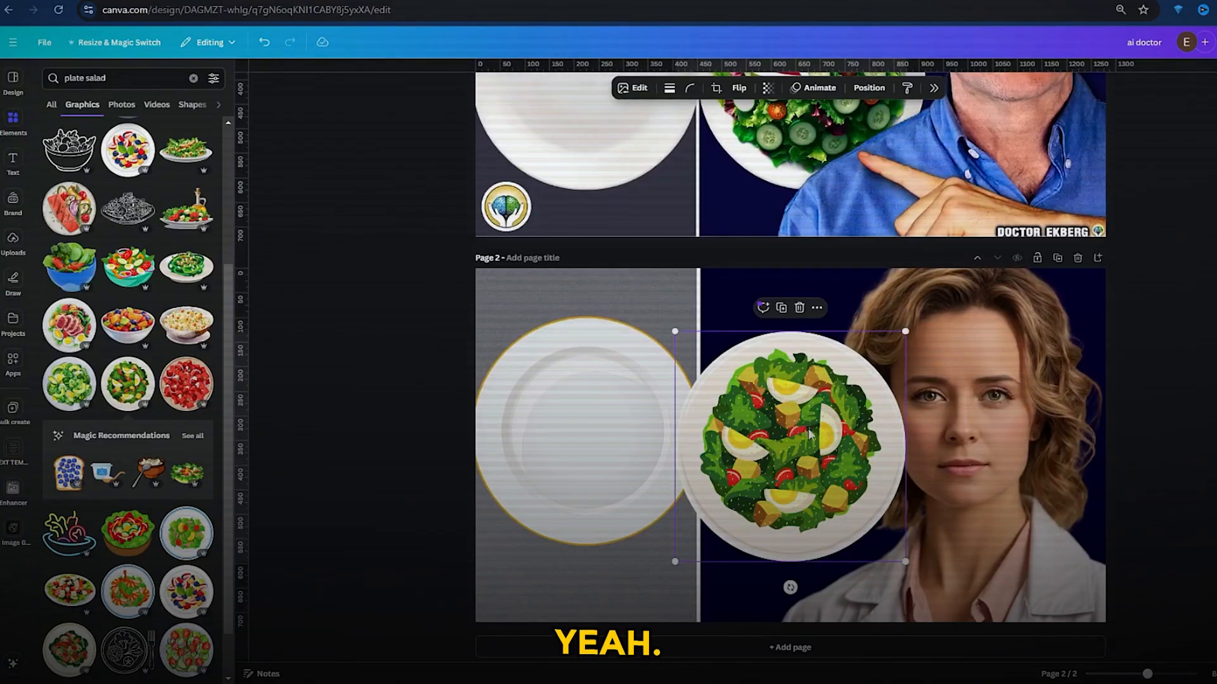
pyautogui.moveTo(809, 434); pyautogui.dragTo(838, 424)
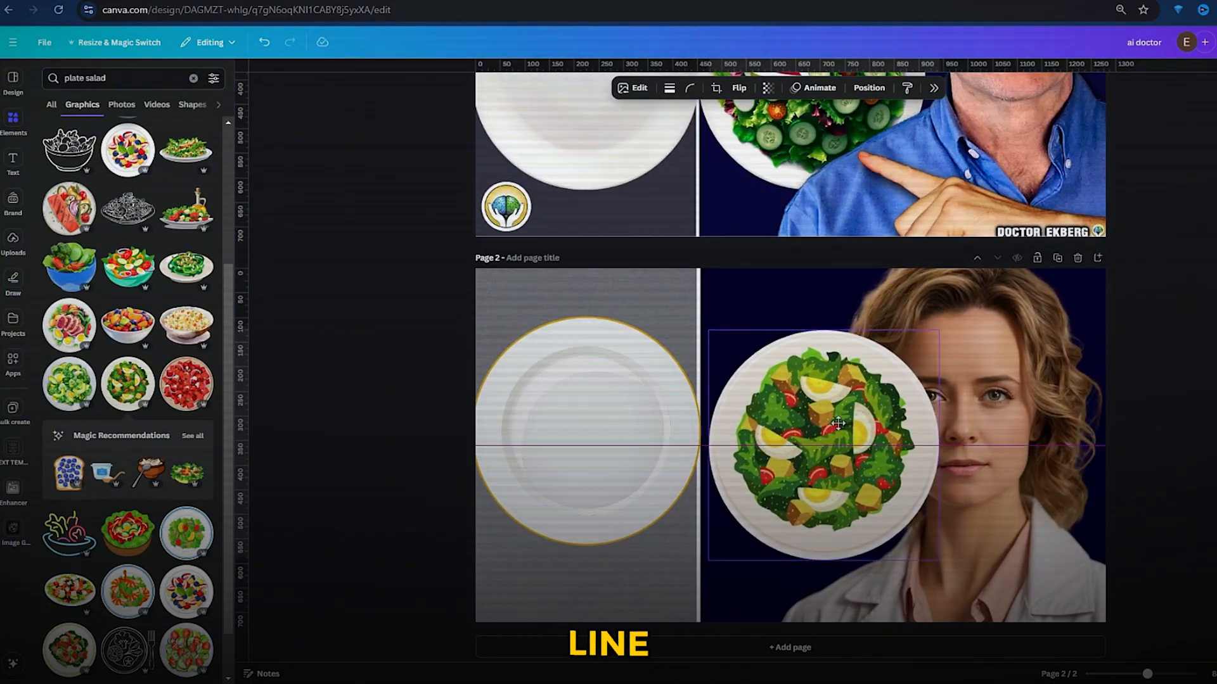
# Reposition the empty plate within the grey half so its edge meets the divider, and open its position and layer settings.
pyautogui.scroll(3, 655, 400)
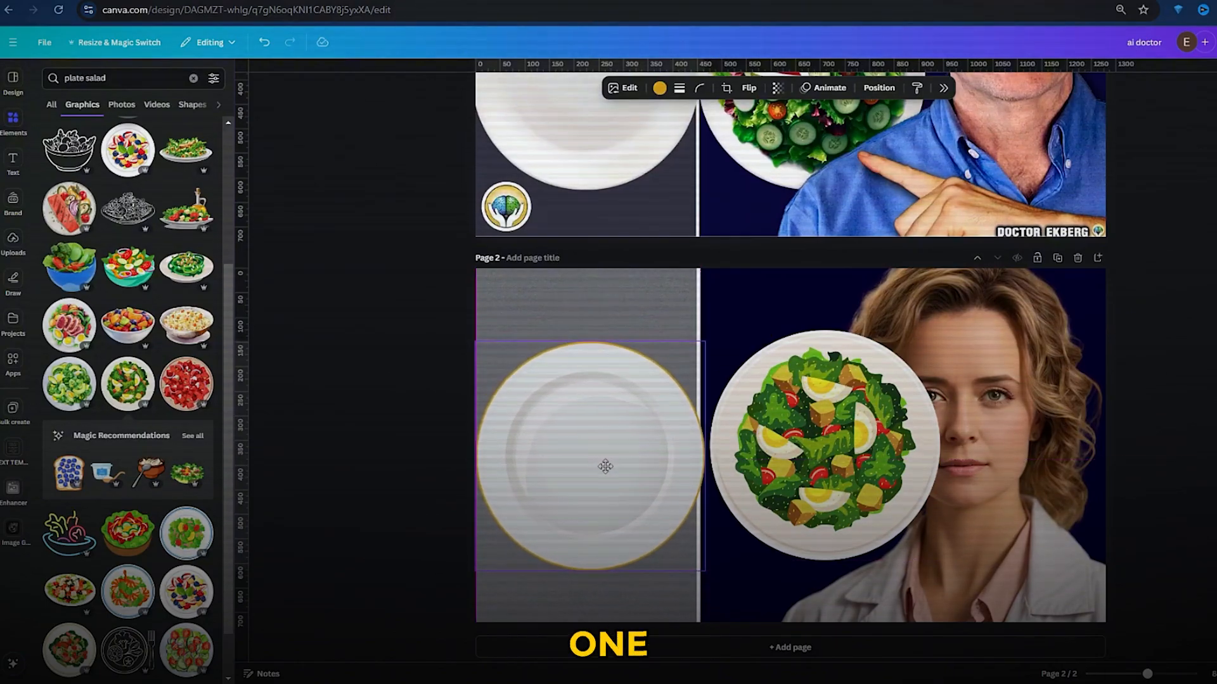
pyautogui.moveTo(620, 391); pyautogui.dragTo(729, 344)
pyautogui.click(887, 95)
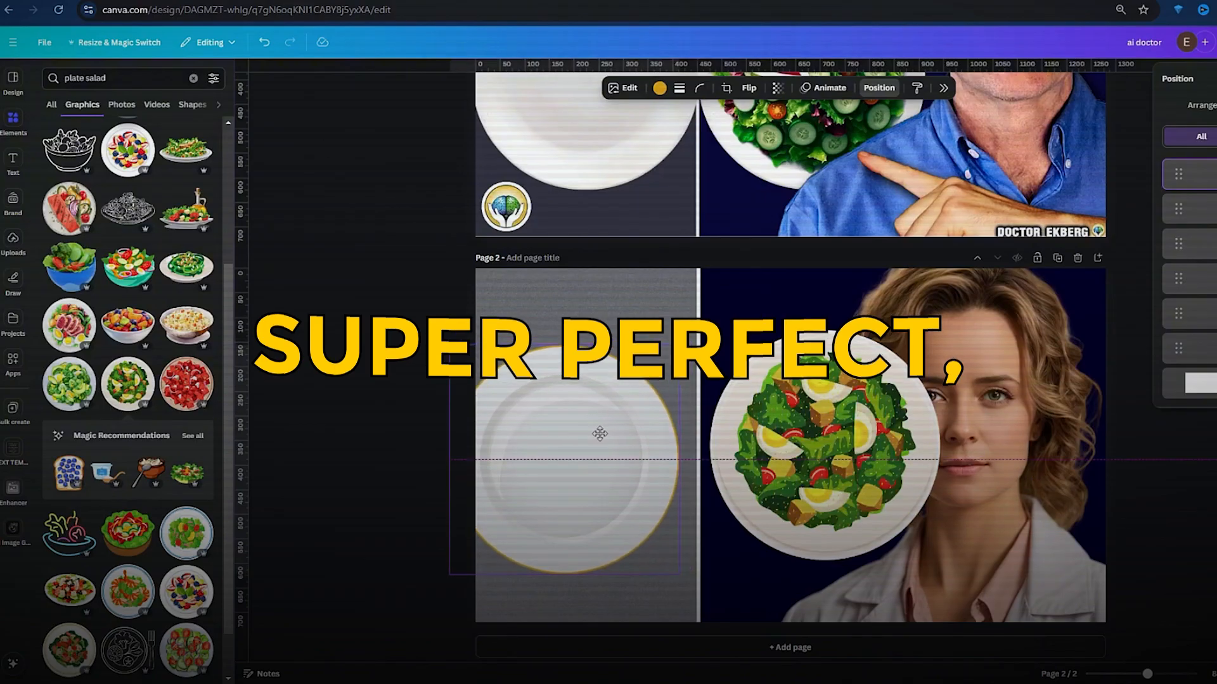
pyautogui.moveTo(600, 433); pyautogui.dragTo(618, 430)
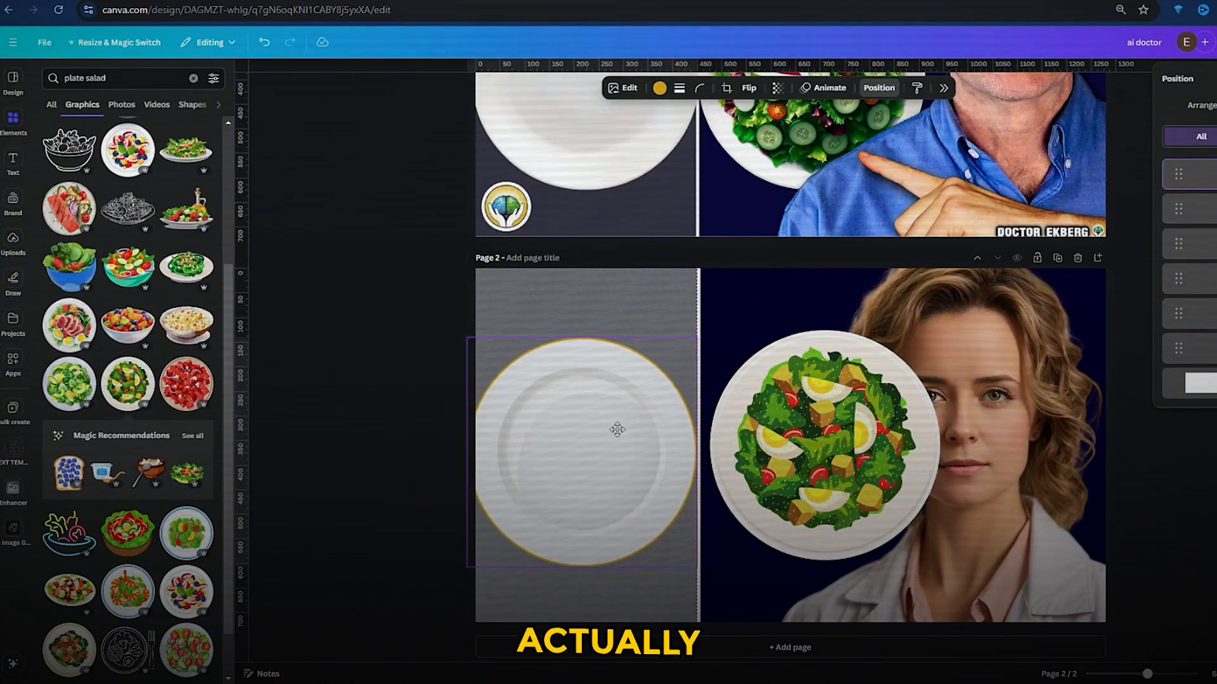
# Move the salad plate snug against the divider and line the empty plate up with it, matching the reference thumbnail.
pyautogui.scroll(3, 663, 411)
pyautogui.scroll(-2, 657, 404)
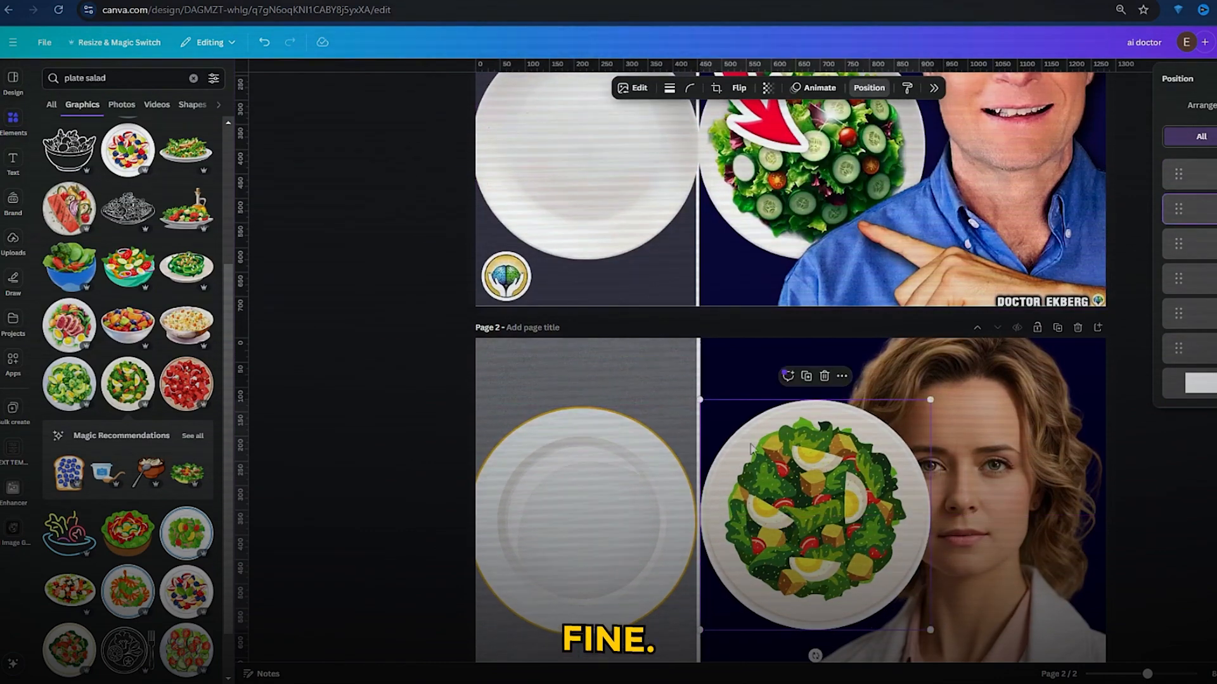
pyautogui.scroll(2, 757, 472)
pyautogui.scroll(-3, 763, 467)
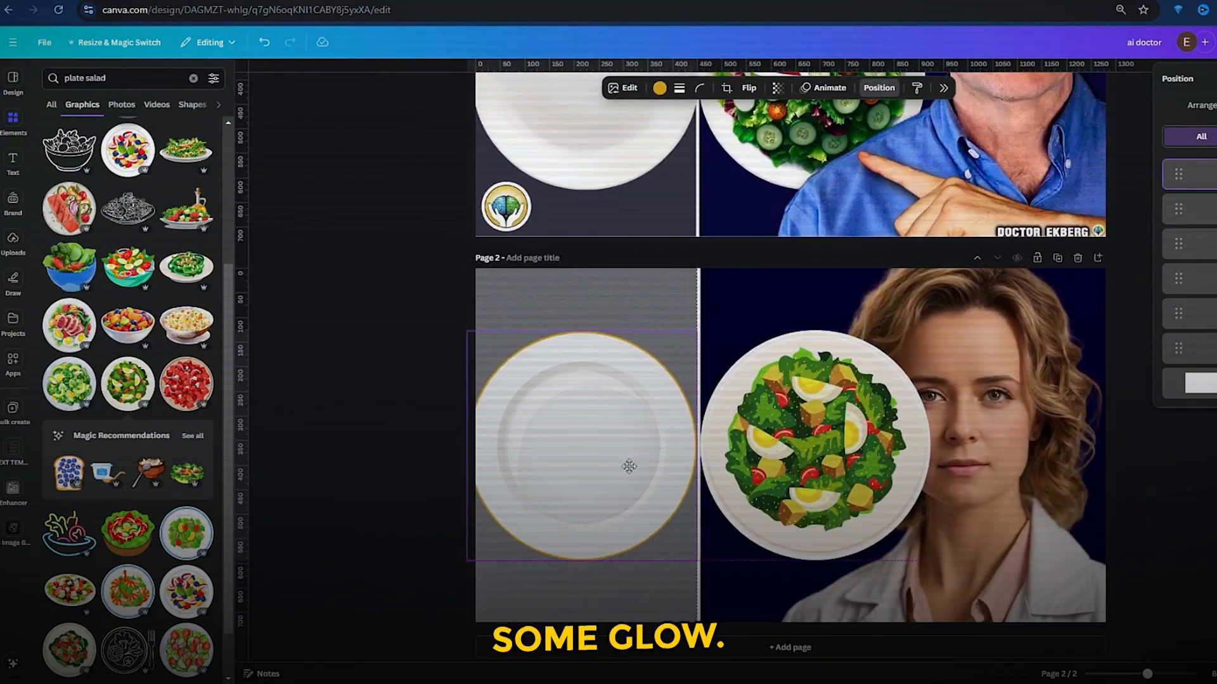
# Add a star sparkle from a "glow white" graphics search over the salad, and send the salad plate behind the woman.
pyautogui.scroll(3, 909, 347)
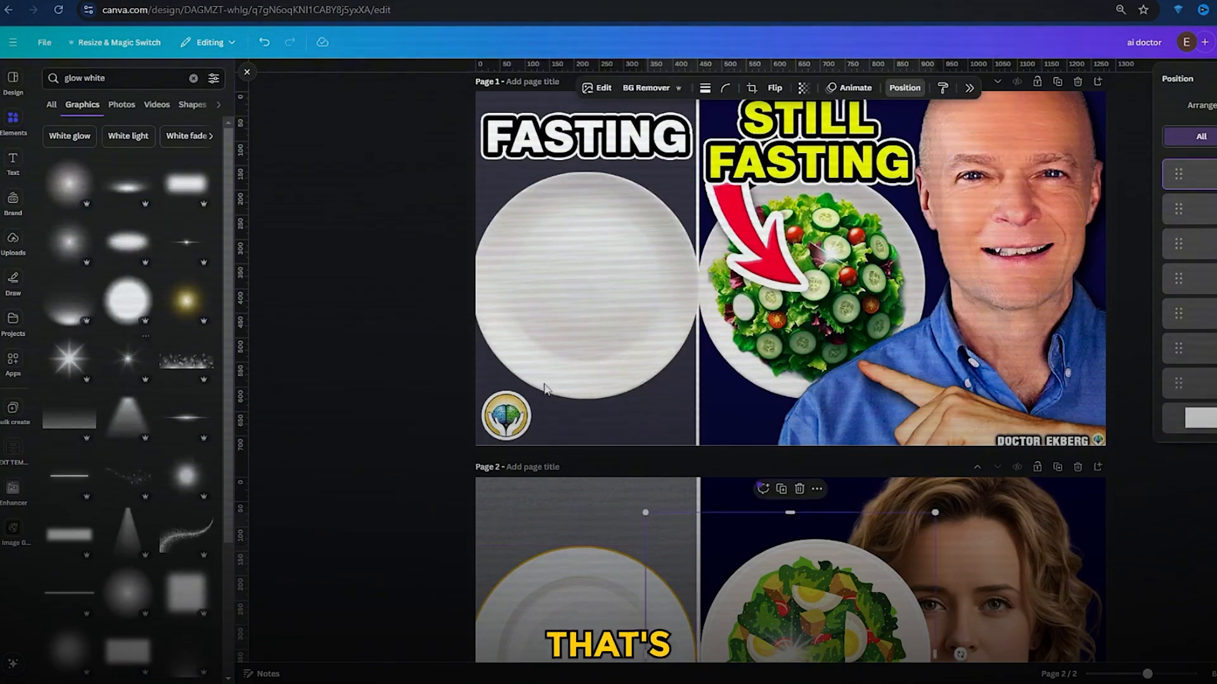
pyautogui.scroll(-3, 867, 323)
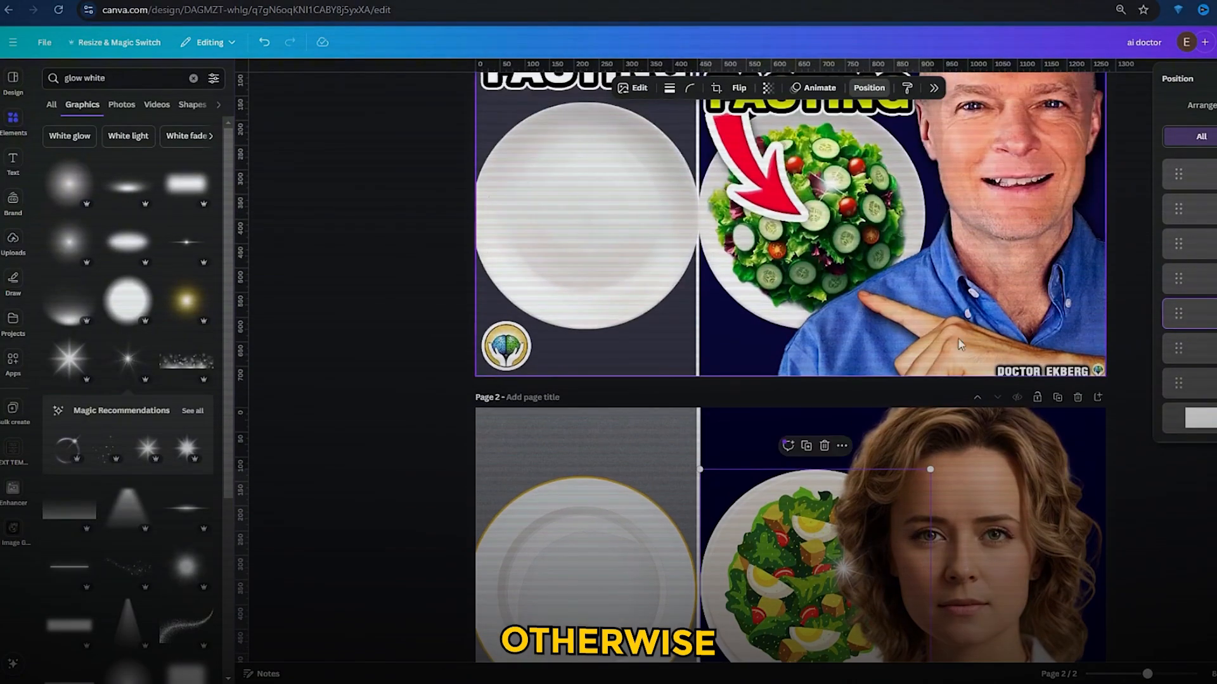
pyautogui.scroll(2, 1030, 458)
pyautogui.scroll(-4, 1029, 457)
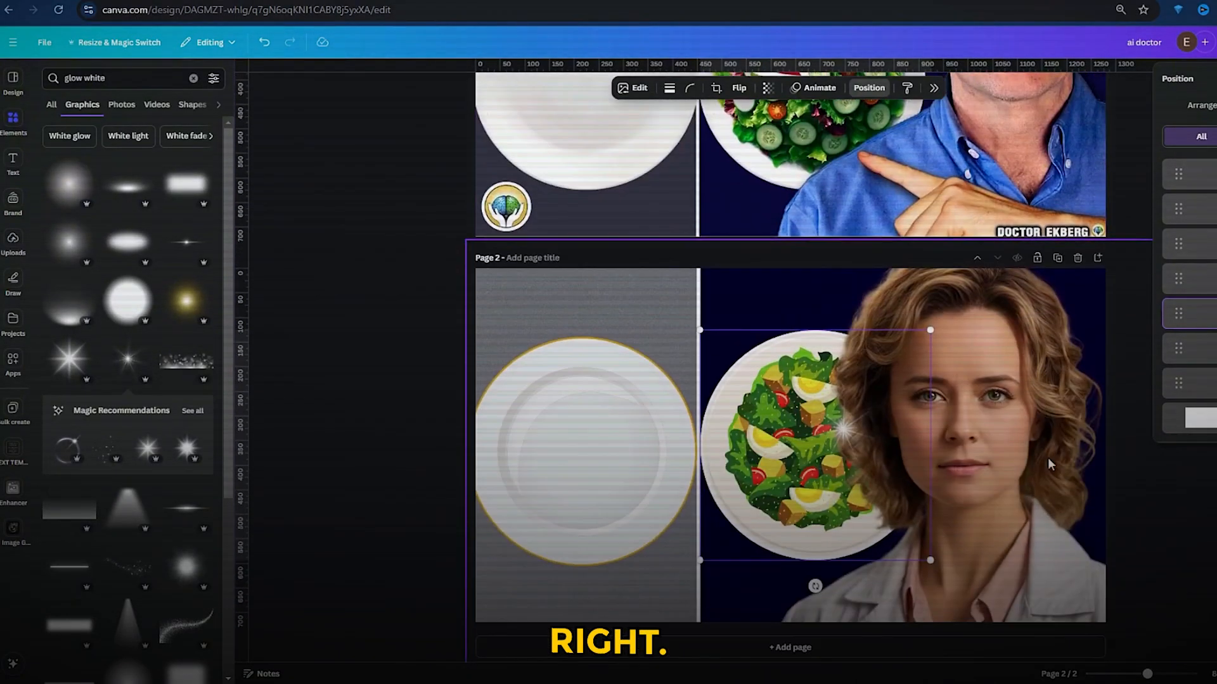
pyautogui.scroll(-2, 1030, 457)
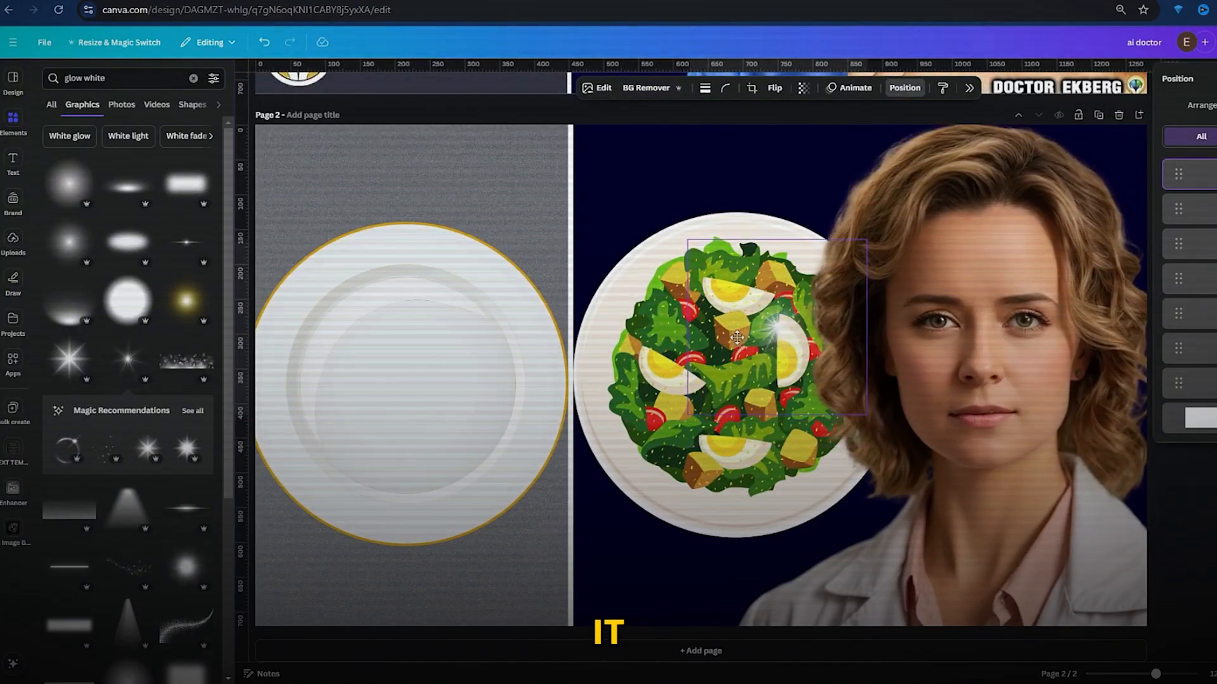
# Nudge the star sparkle slightly up over the salad and compare the layout with the reference thumbnail on page 1.
pyautogui.moveTo(734, 322); pyautogui.dragTo(737, 323)
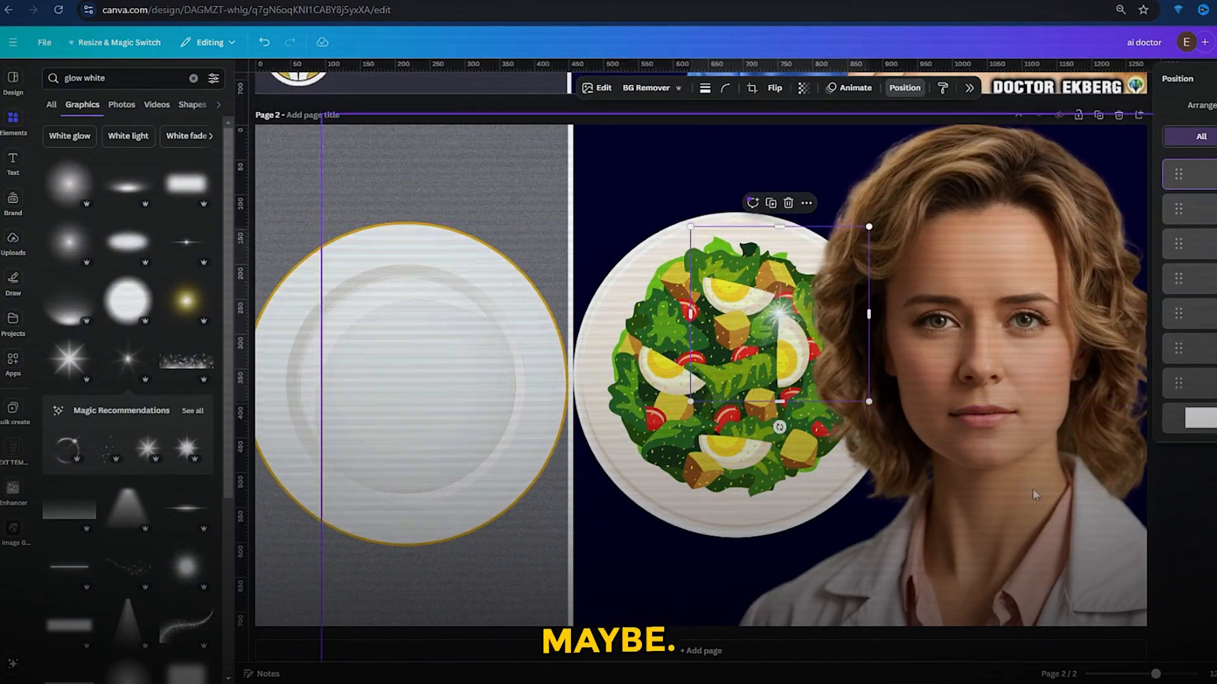
pyautogui.scroll(-3, 975, 507)
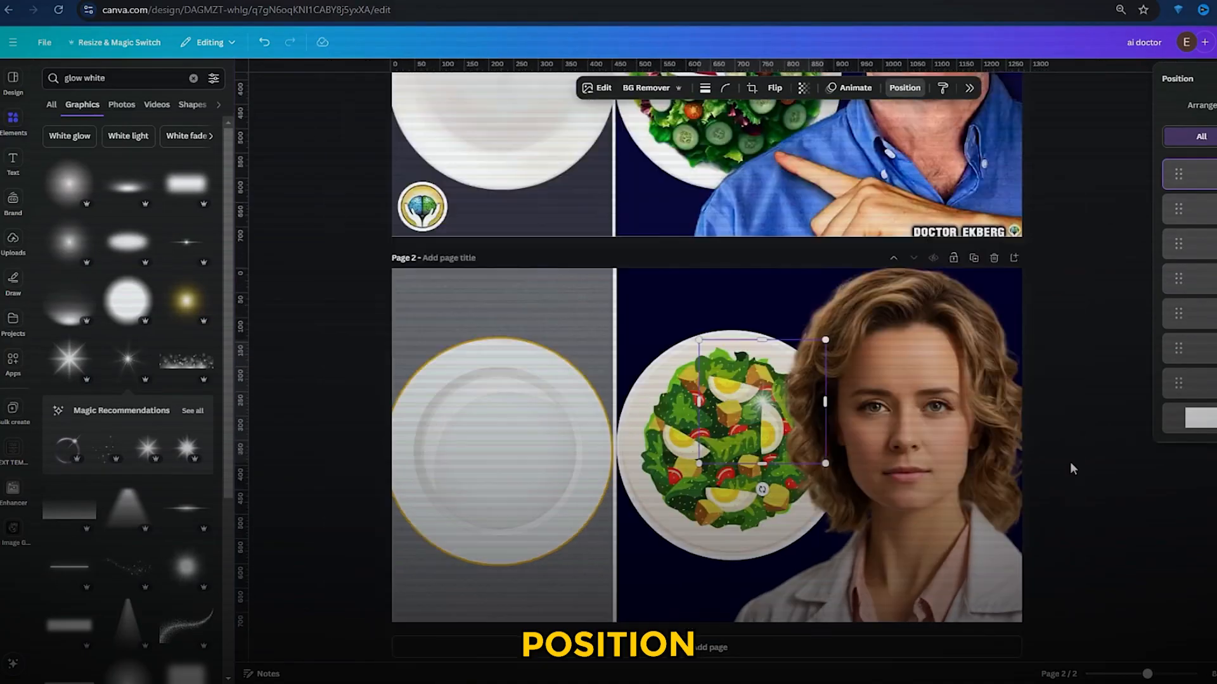
pyautogui.scroll(-2, 1067, 467)
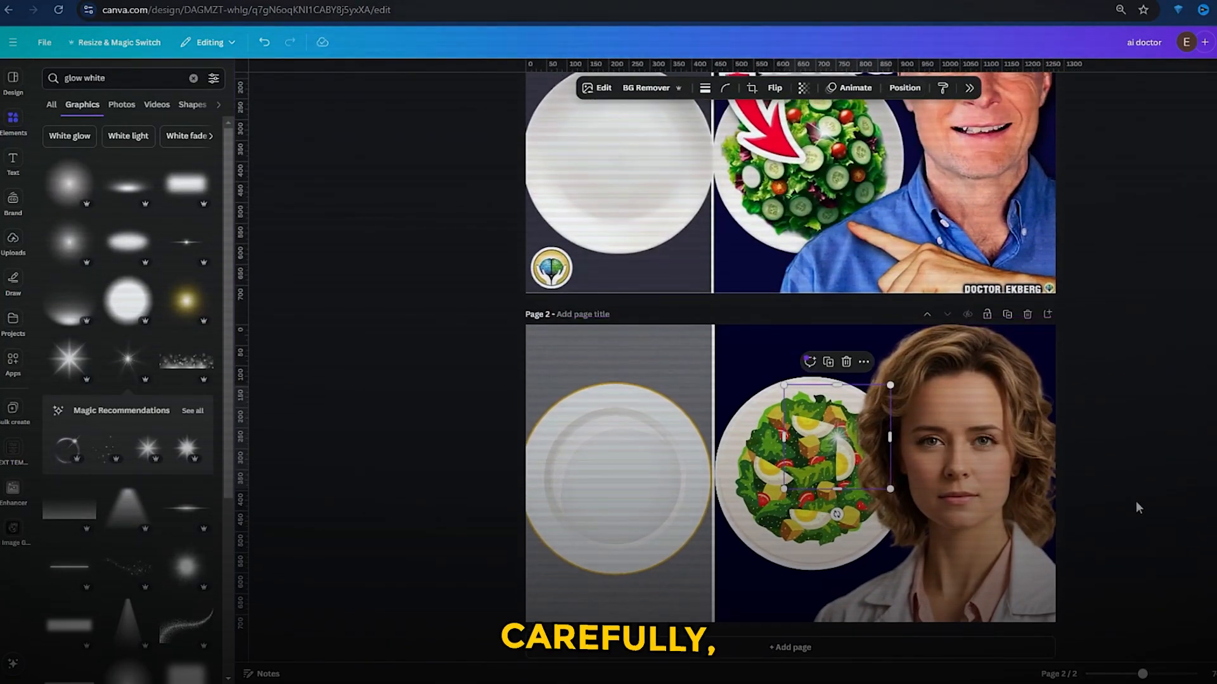
pyautogui.click(1208, 412)
pyautogui.scroll(2, 1209, 412)
pyautogui.scroll(-1, 724, 146)
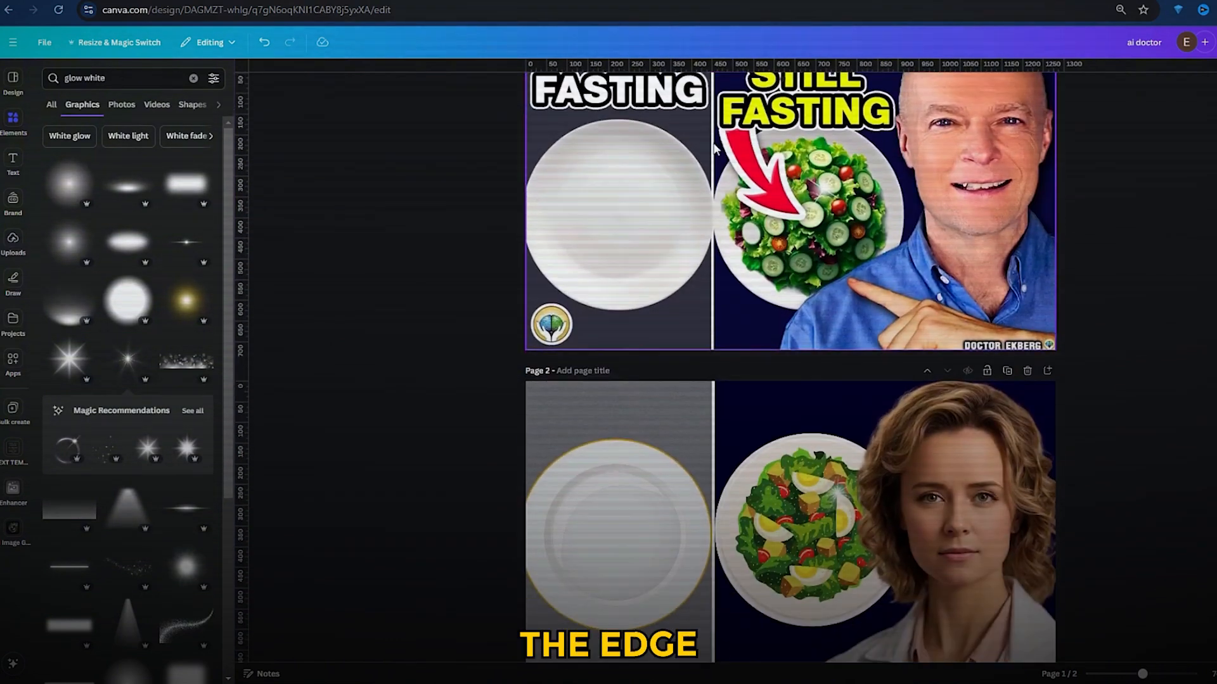
# Search graphics for "red arrow", add the curved white-outlined red arrow to page 2, and rotate it to point down at the salad.
pyautogui.tripleClick(129, 83)
pyautogui.write('red a')
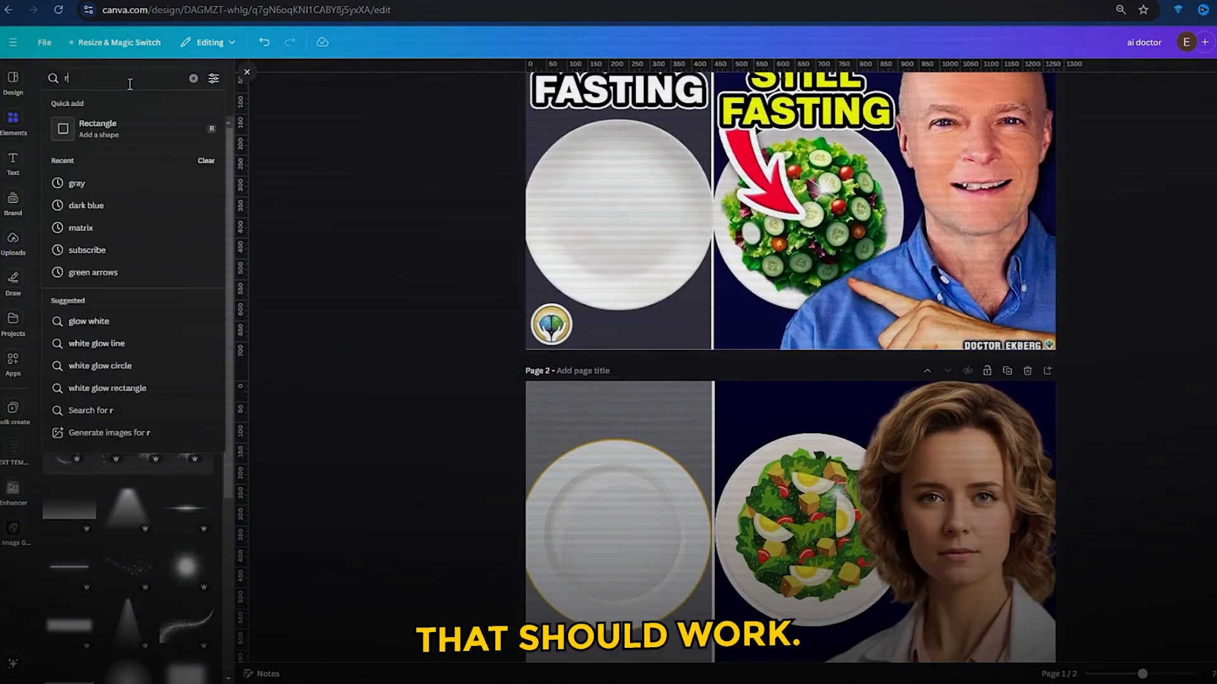
pyautogui.click(89, 150)
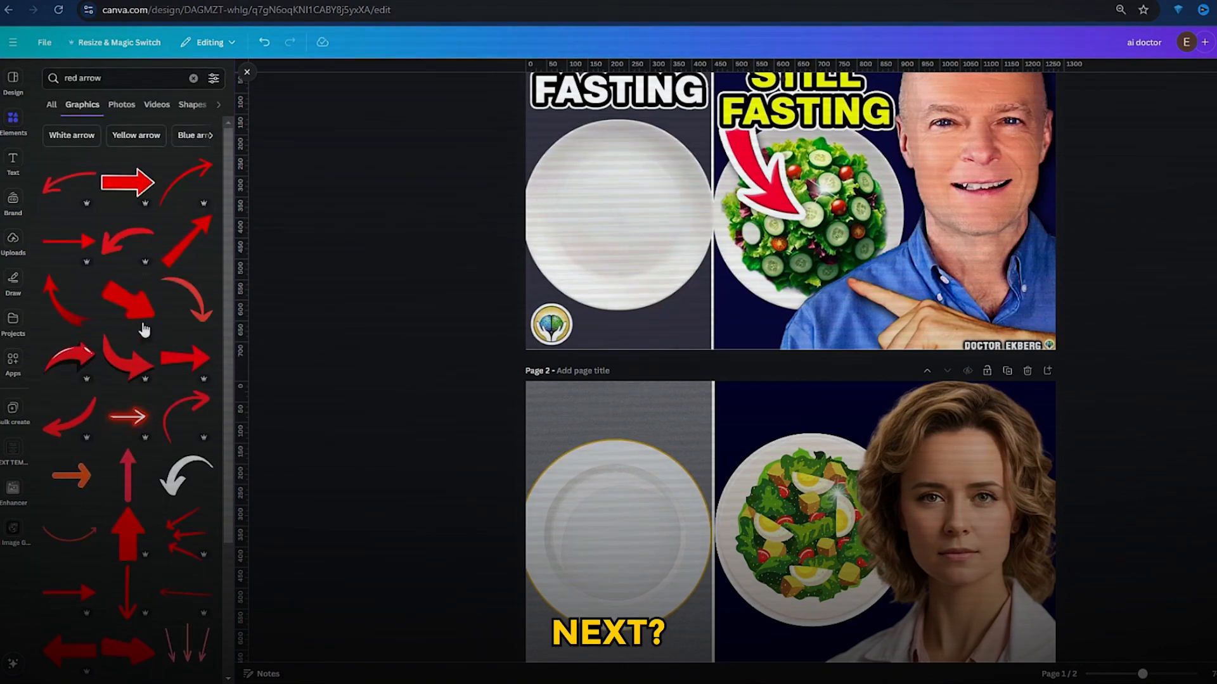
pyautogui.scroll(-3, 143, 304)
pyautogui.scroll(-5, 144, 289)
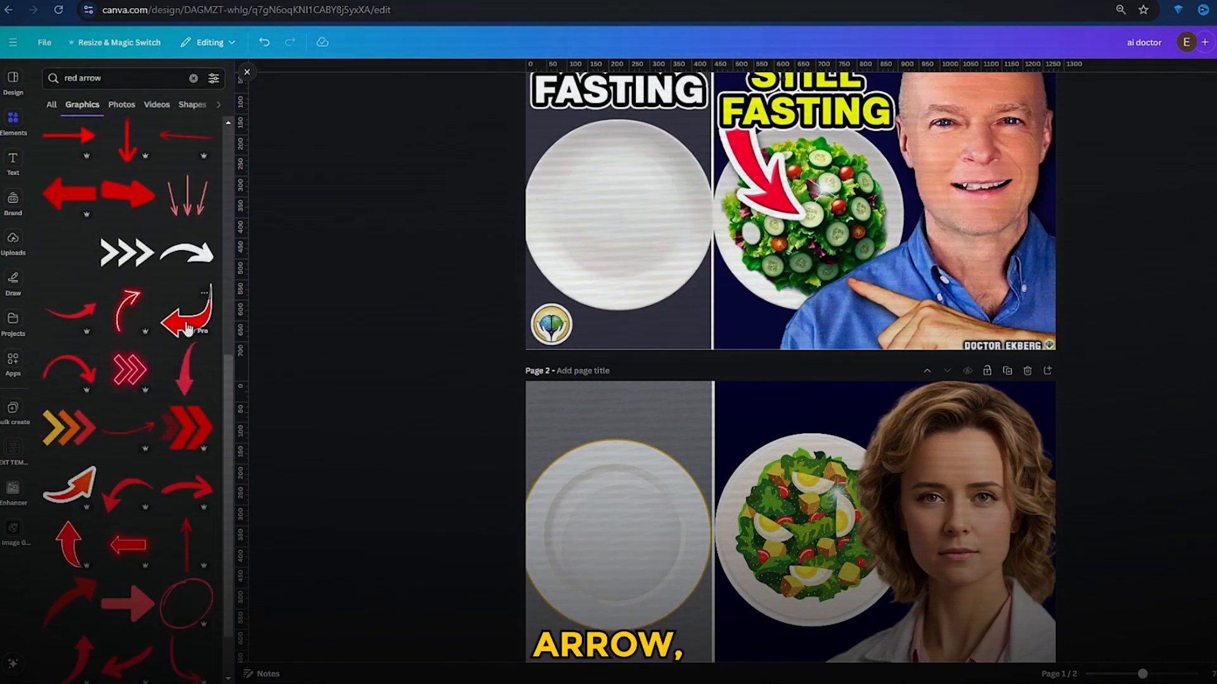
pyautogui.scroll(-3, 185, 320)
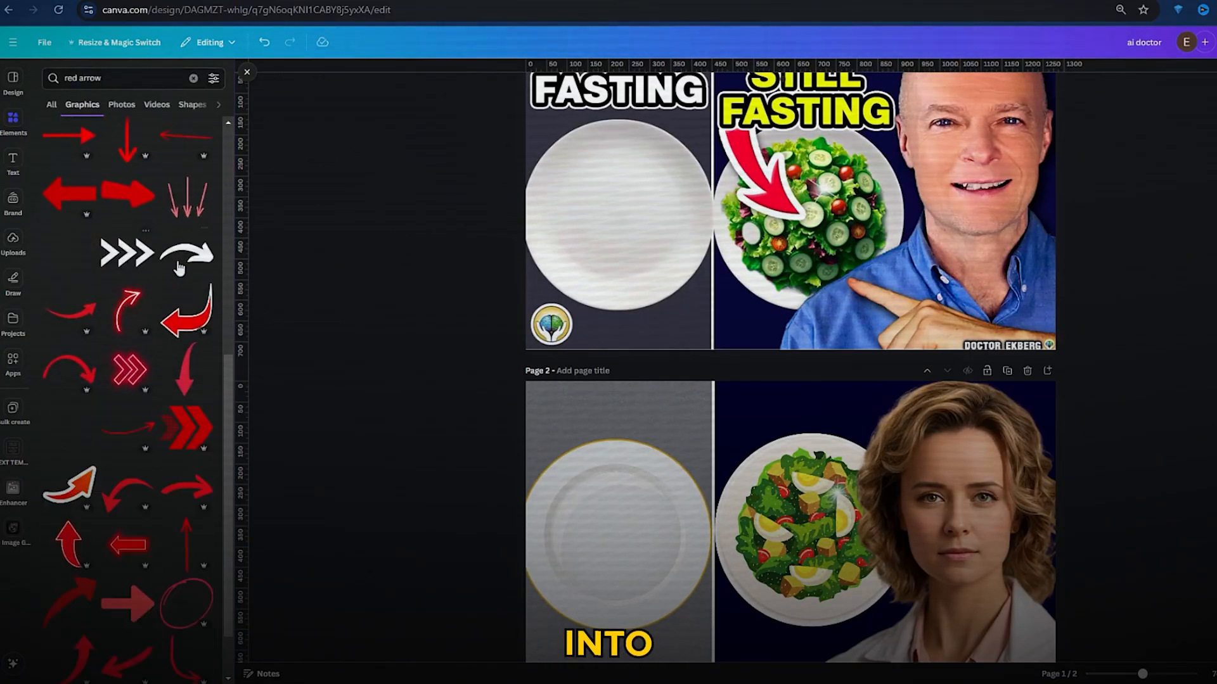
pyautogui.scroll(-3, 187, 329)
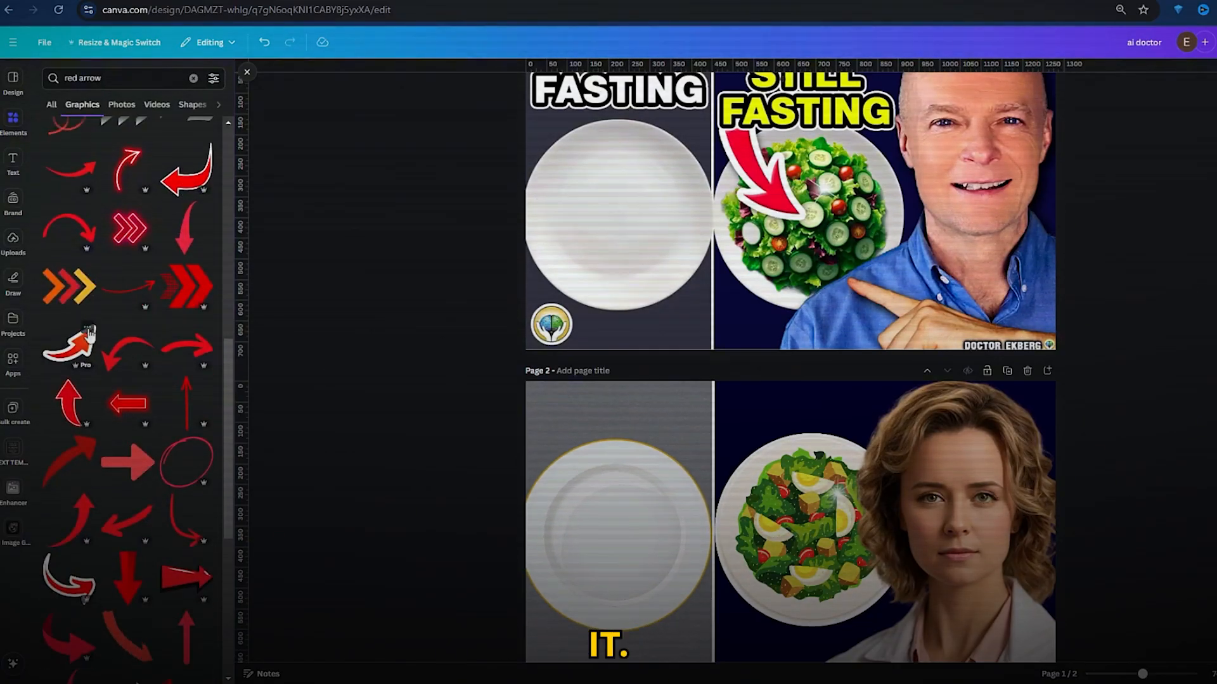
pyautogui.scroll(-8, 86, 320)
pyautogui.scroll(5, 103, 337)
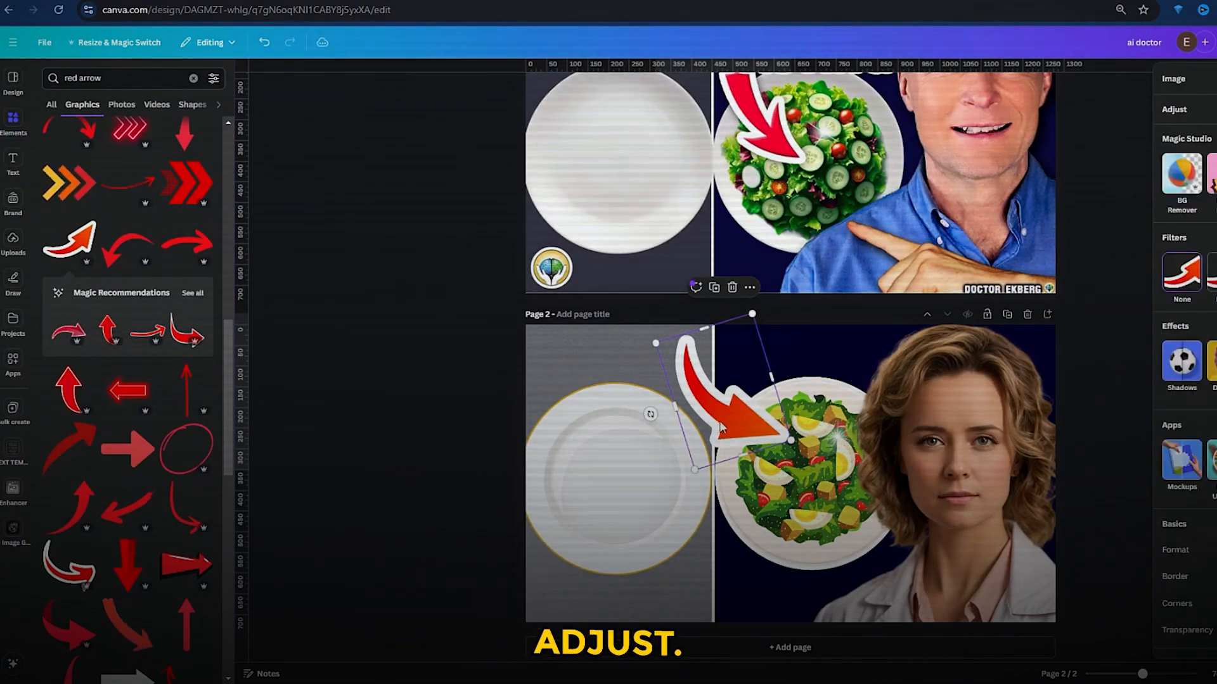
# Shrink and rotate the red arrow and place it on the navy half beside the divider, pointing at the salad as in the reference.
pyautogui.scroll(2, 621, 94)
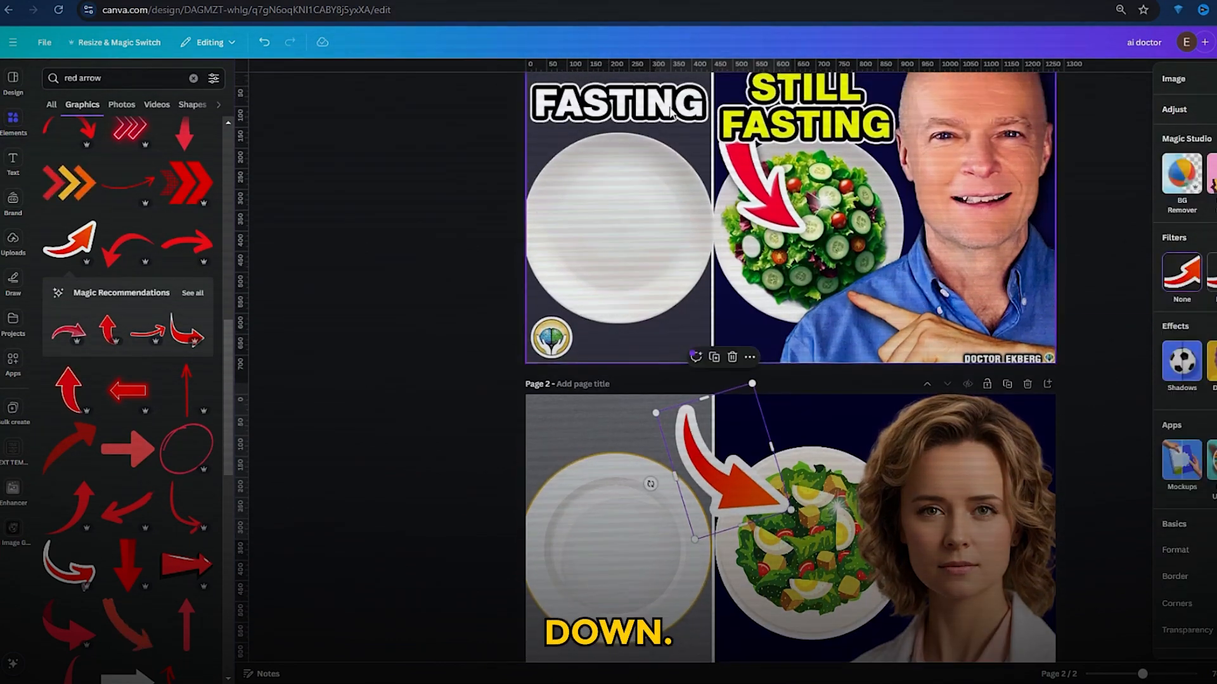
pyautogui.click(1184, 110)
pyautogui.scroll(-6, 1184, 380)
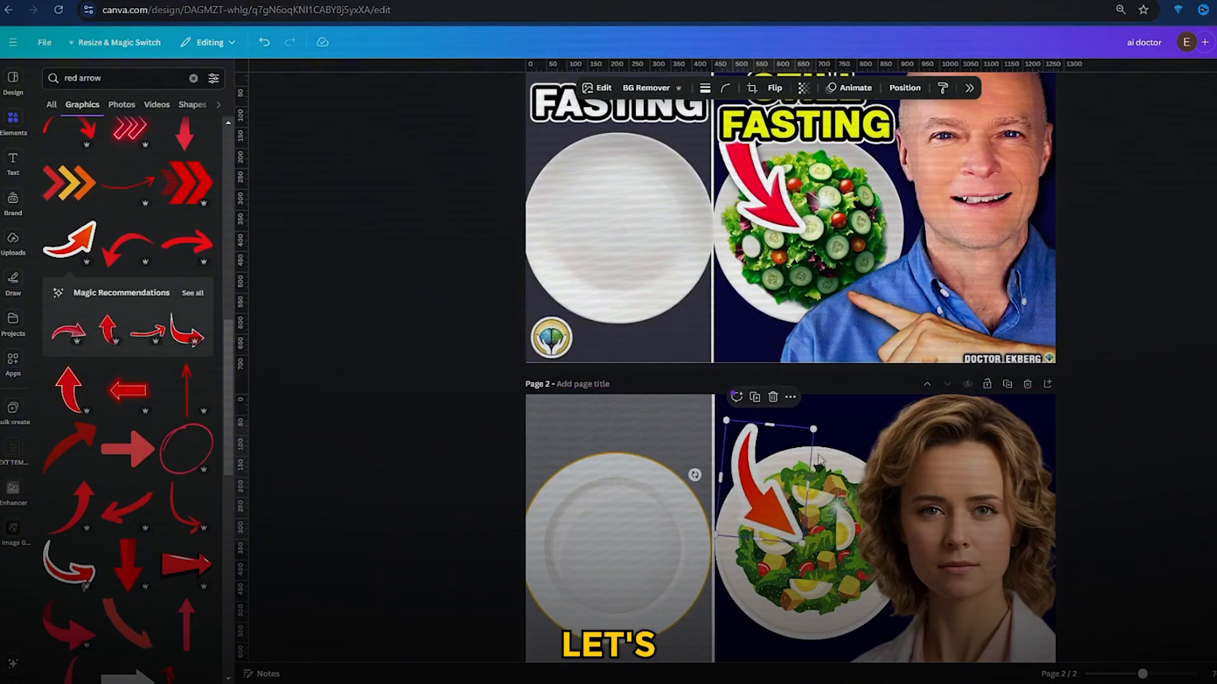
pyautogui.scroll(5, 819, 457)
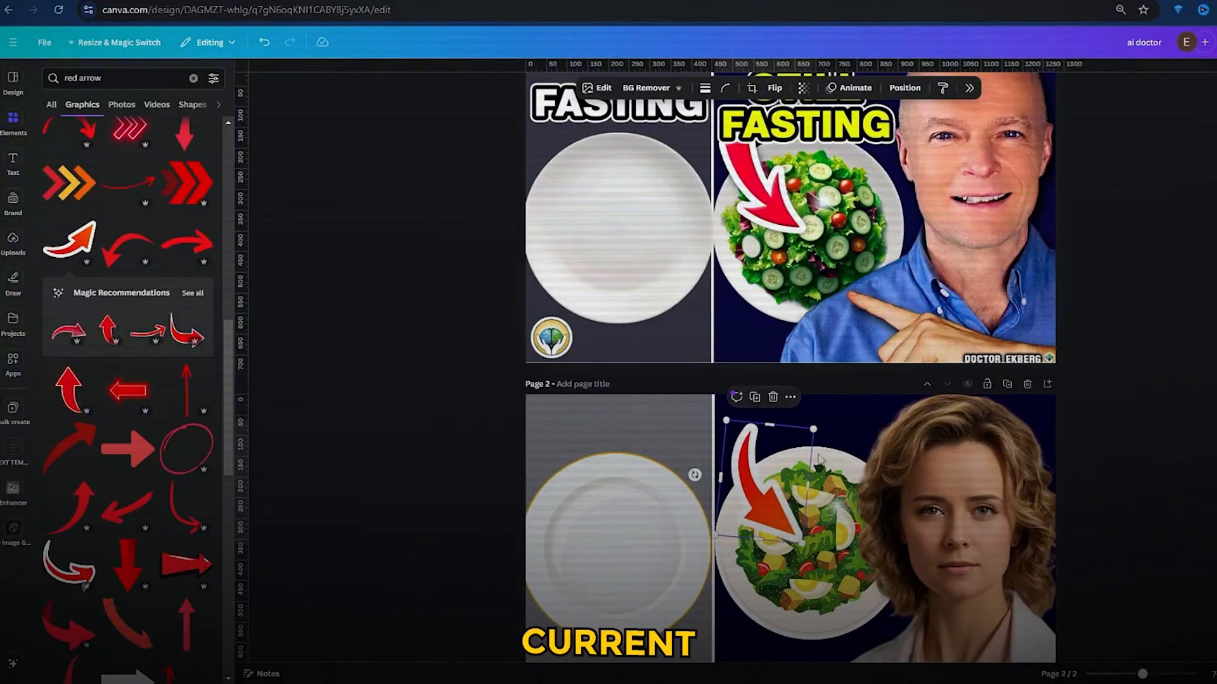
# Move the star sparkle down beside the arrow's tip on the salad, checking it against the reference thumbnail.
pyautogui.scroll(-2, 818, 458)
pyautogui.scroll(2, 819, 459)
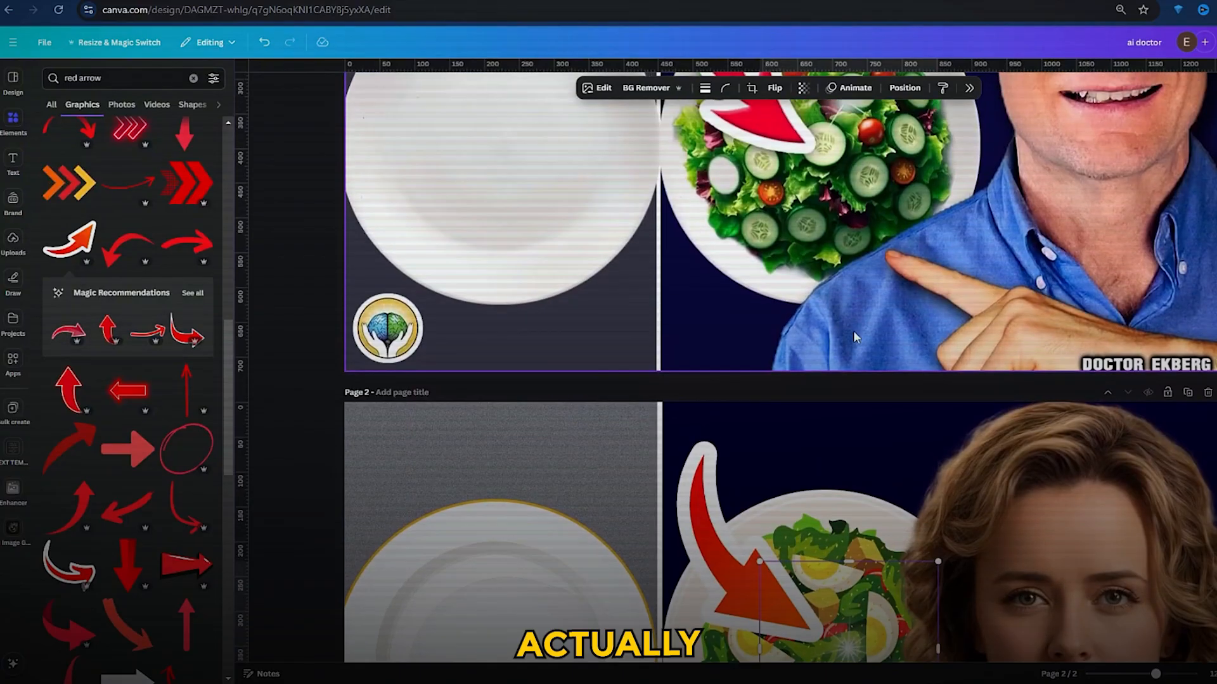
pyautogui.scroll(5, 886, 343)
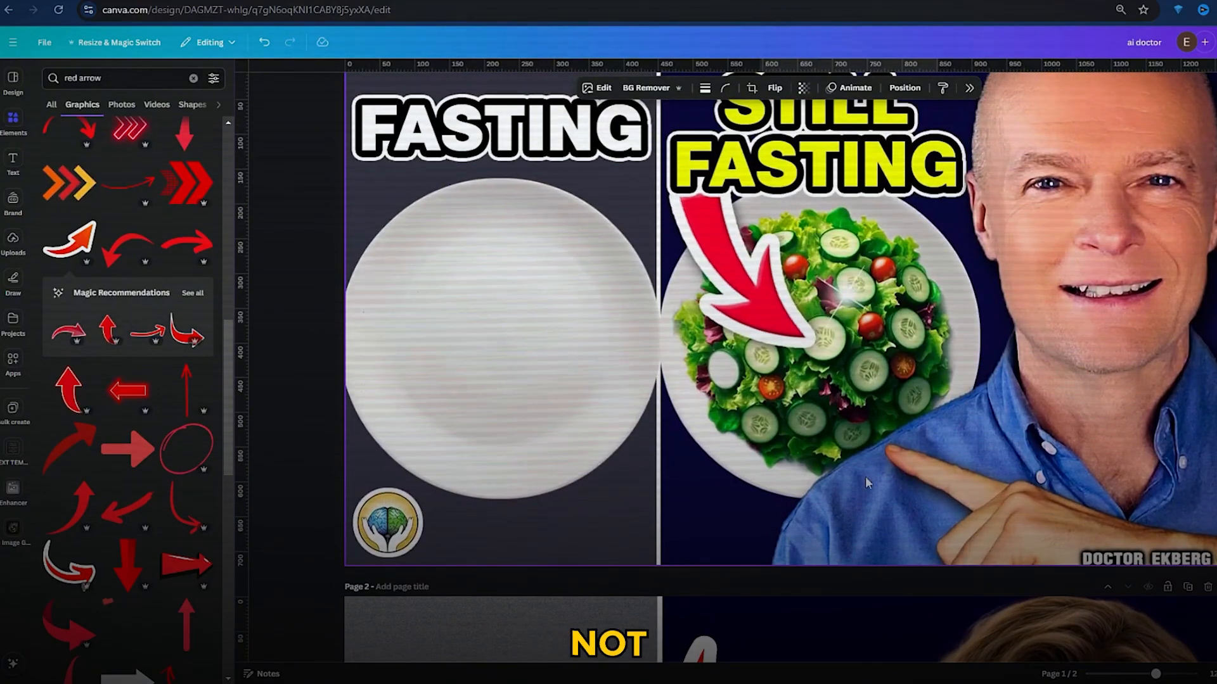
pyautogui.scroll(-5, 884, 342)
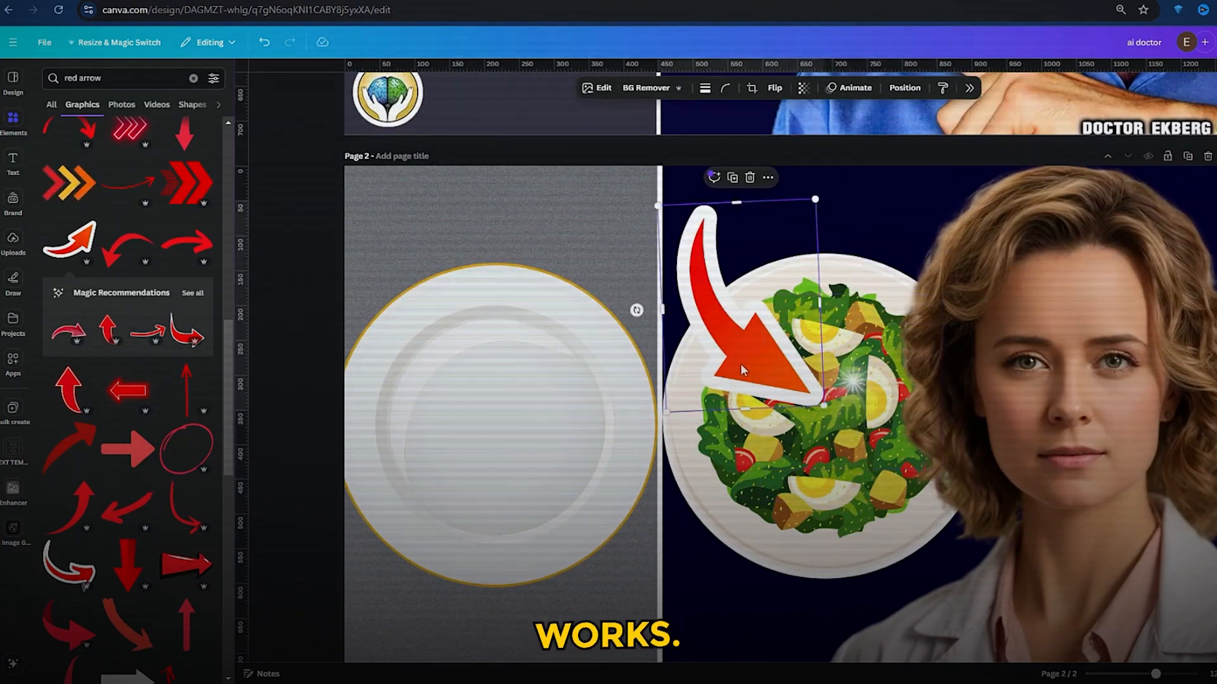
pyautogui.scroll(-5, 744, 379)
pyautogui.scroll(1, 743, 378)
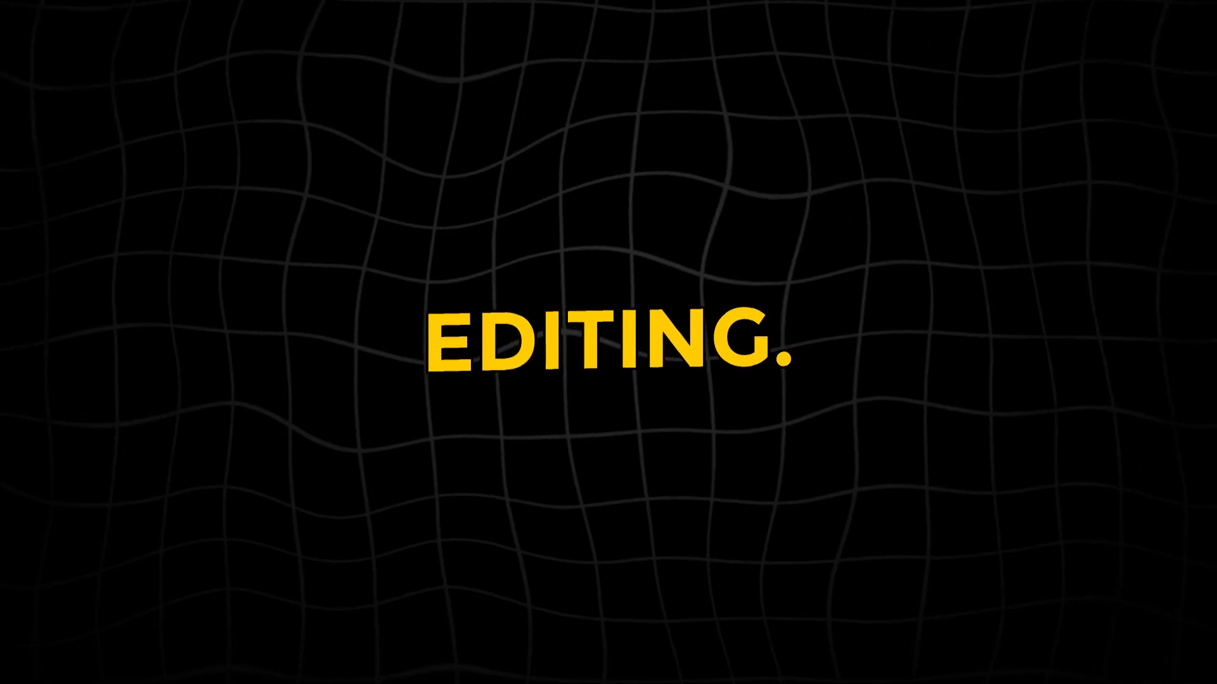
# Try a font search for "fasting", clear it, and browse the font combinations for a style matching the reference headings.
pyautogui.click(26, 166)
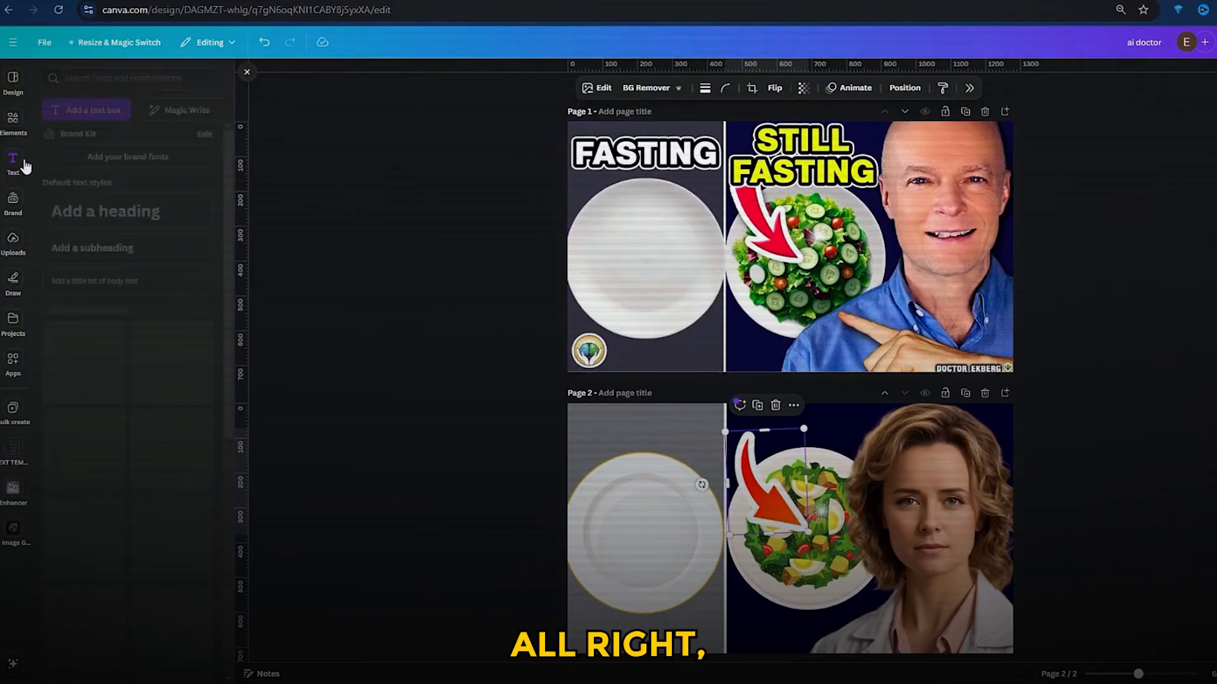
pyautogui.click(129, 79)
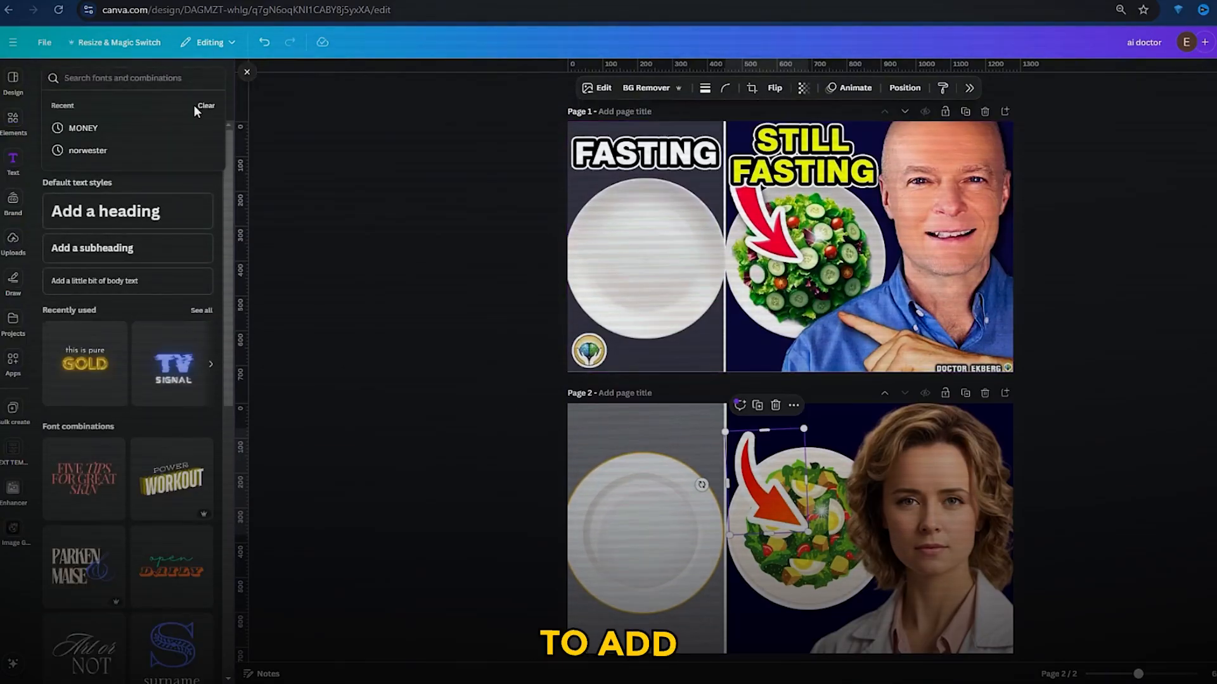
pyautogui.write('fasting')
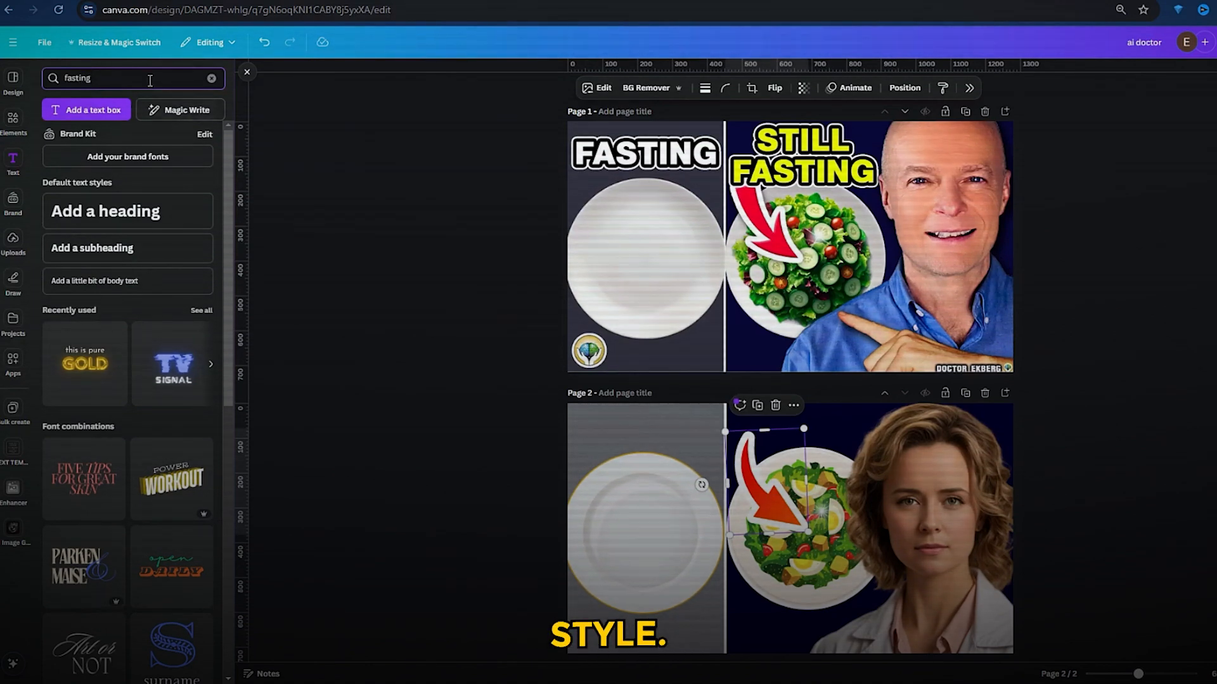
pyautogui.hotkey('ctrl', 'a')
pyautogui.press('BackSpace')
pyautogui.click(358, 189)
pyautogui.scroll(-10, 95, 317)
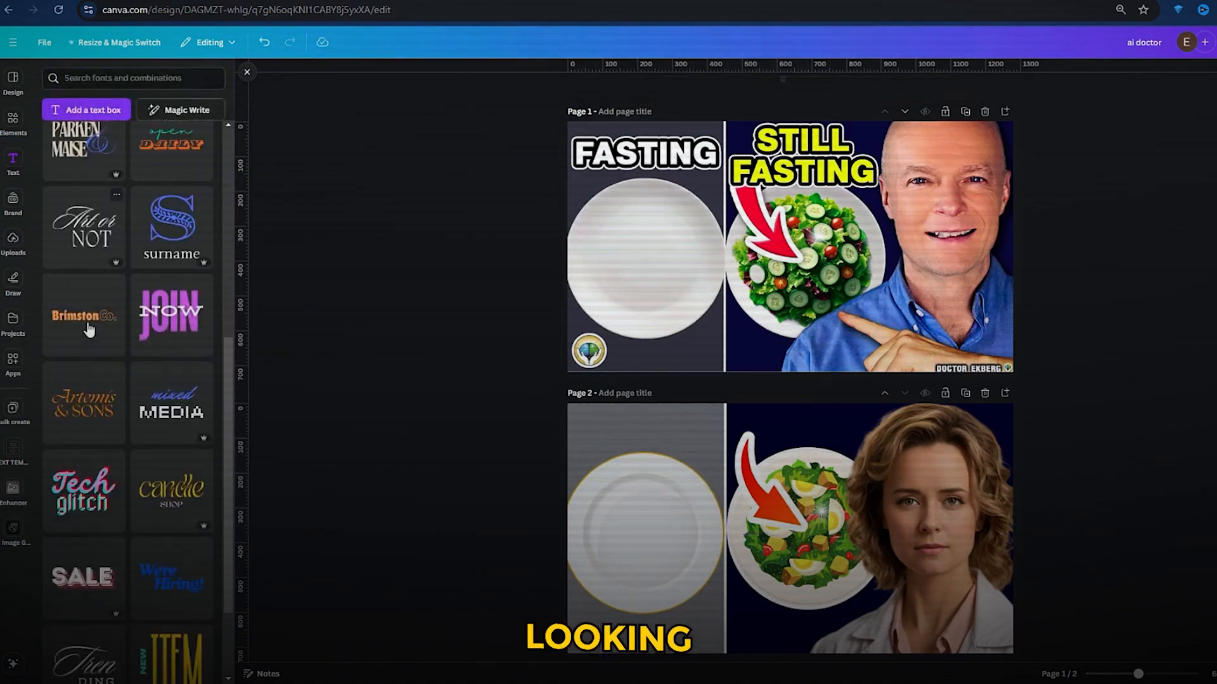
pyautogui.scroll(-10, 102, 311)
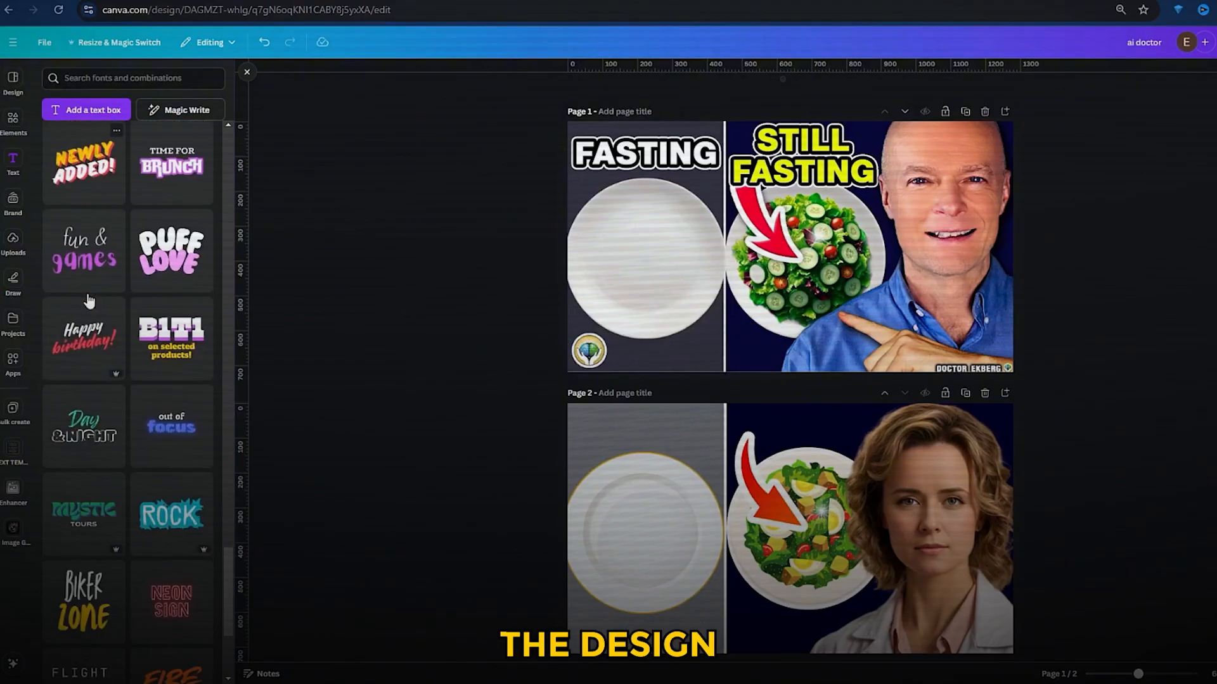
pyautogui.scroll(-5, 89, 302)
pyautogui.scroll(-10, 88, 302)
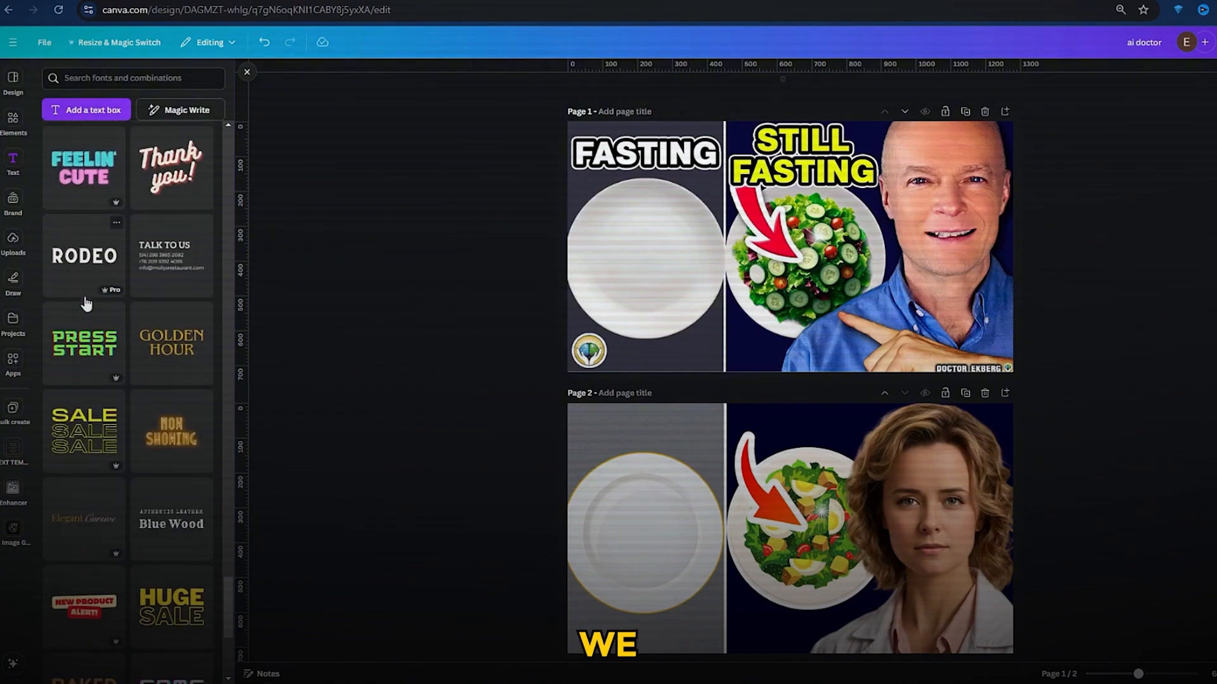
pyautogui.scroll(-10, 87, 302)
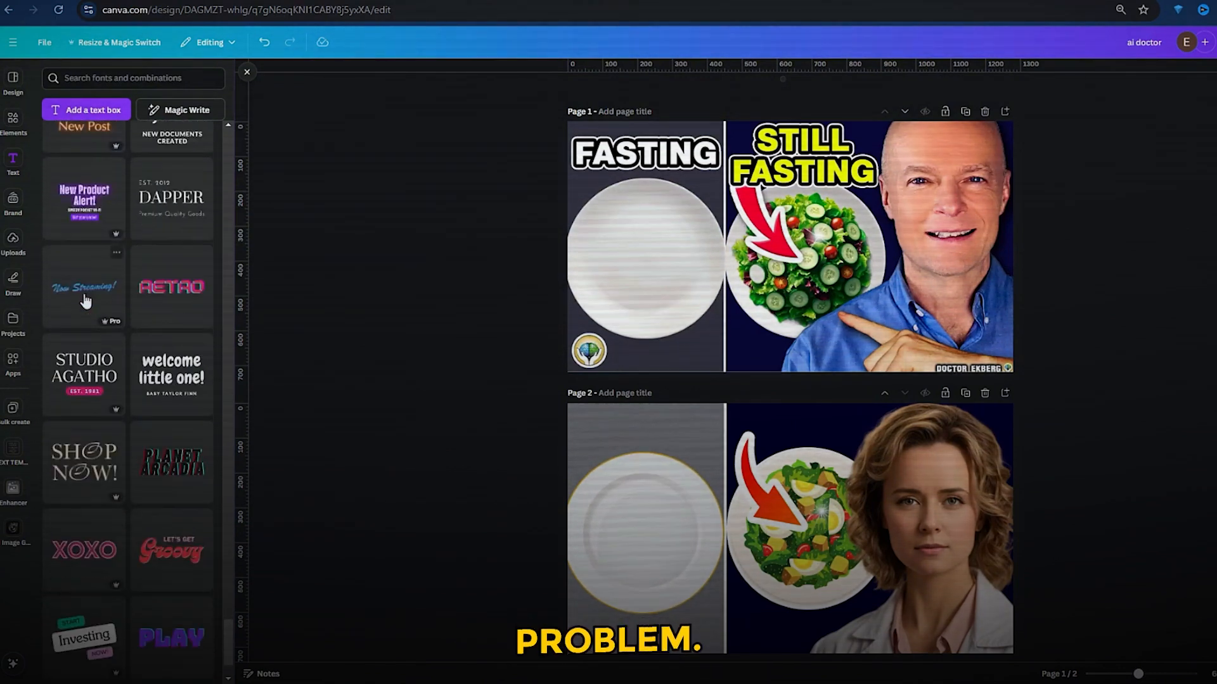
pyautogui.scroll(-5, 87, 304)
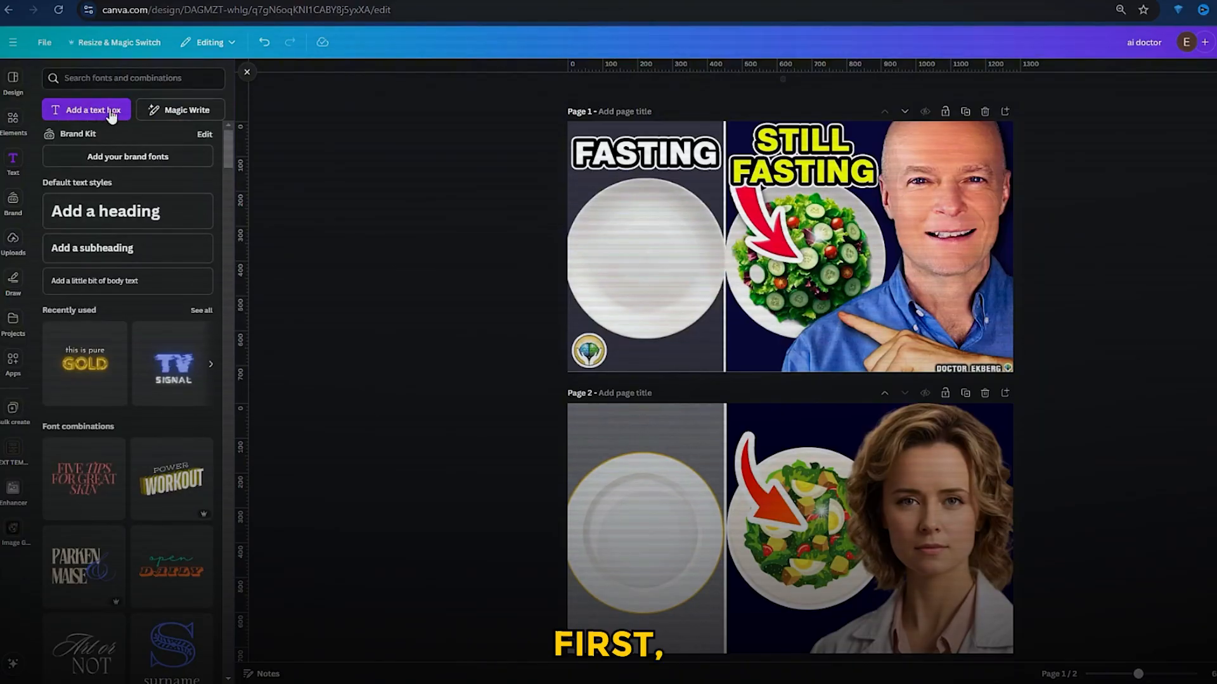
# Add a text box reading "FASTING", enlarge it to about size 123, and move it above the empty plate on page 2.
pyautogui.click(113, 114)
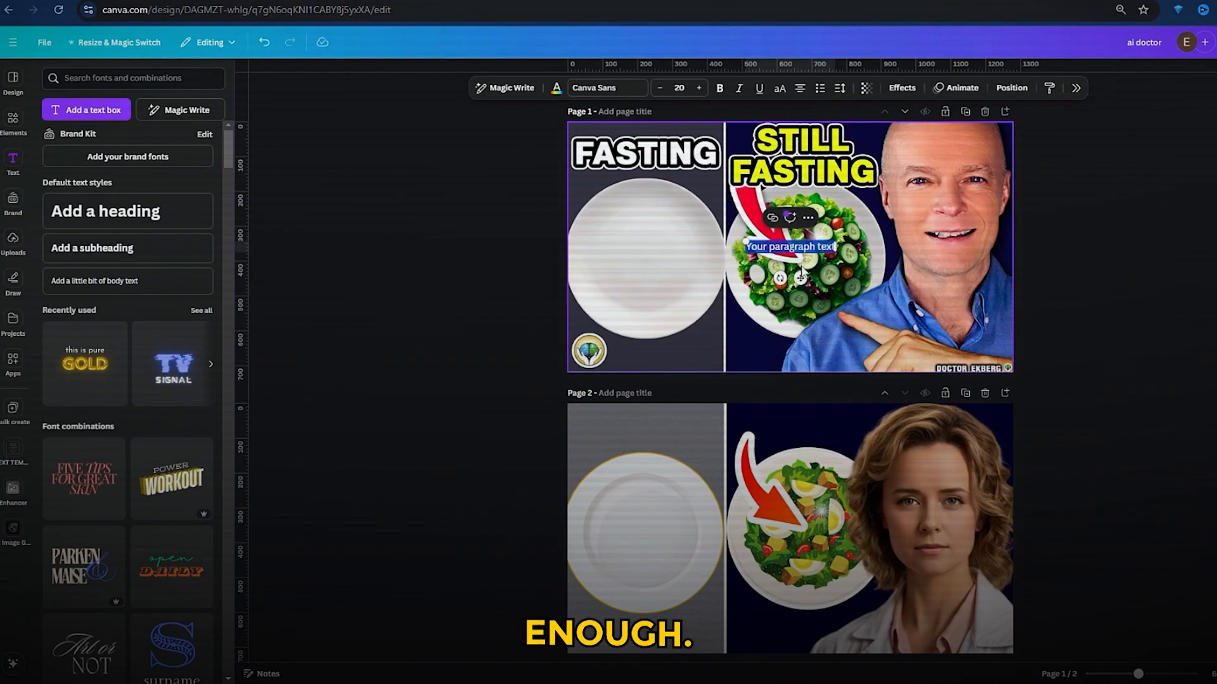
pyautogui.write('FASTING')
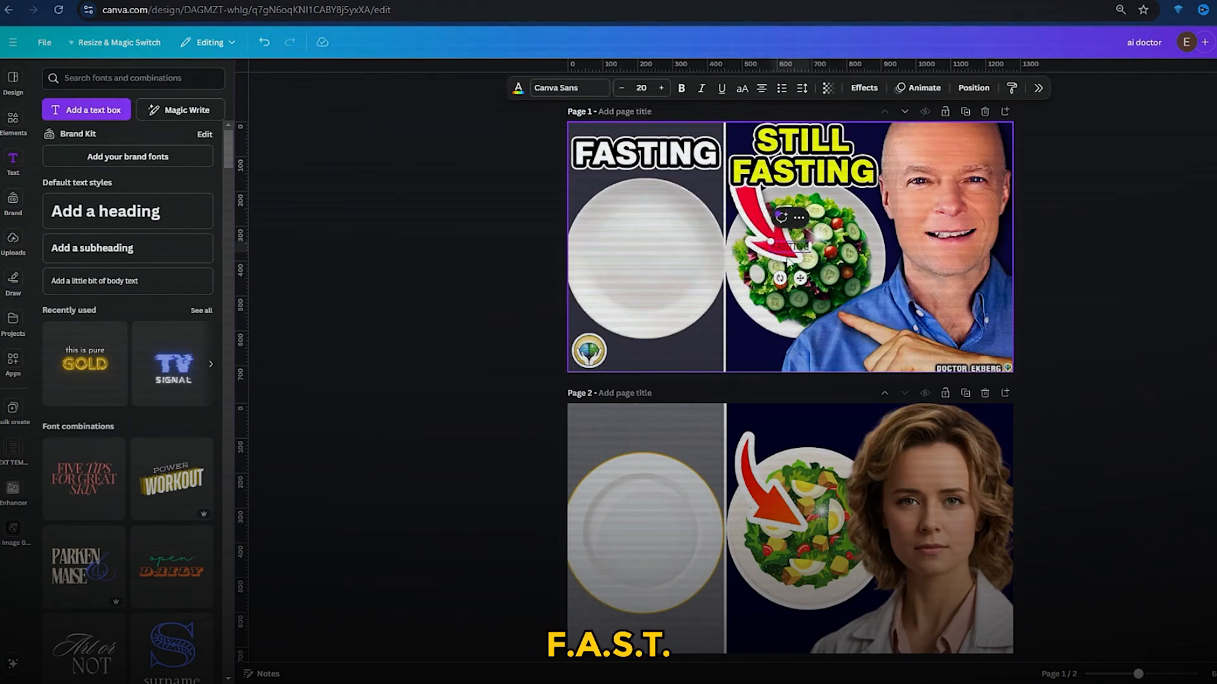
pyautogui.moveTo(770, 242); pyautogui.dragTo(567, 184)
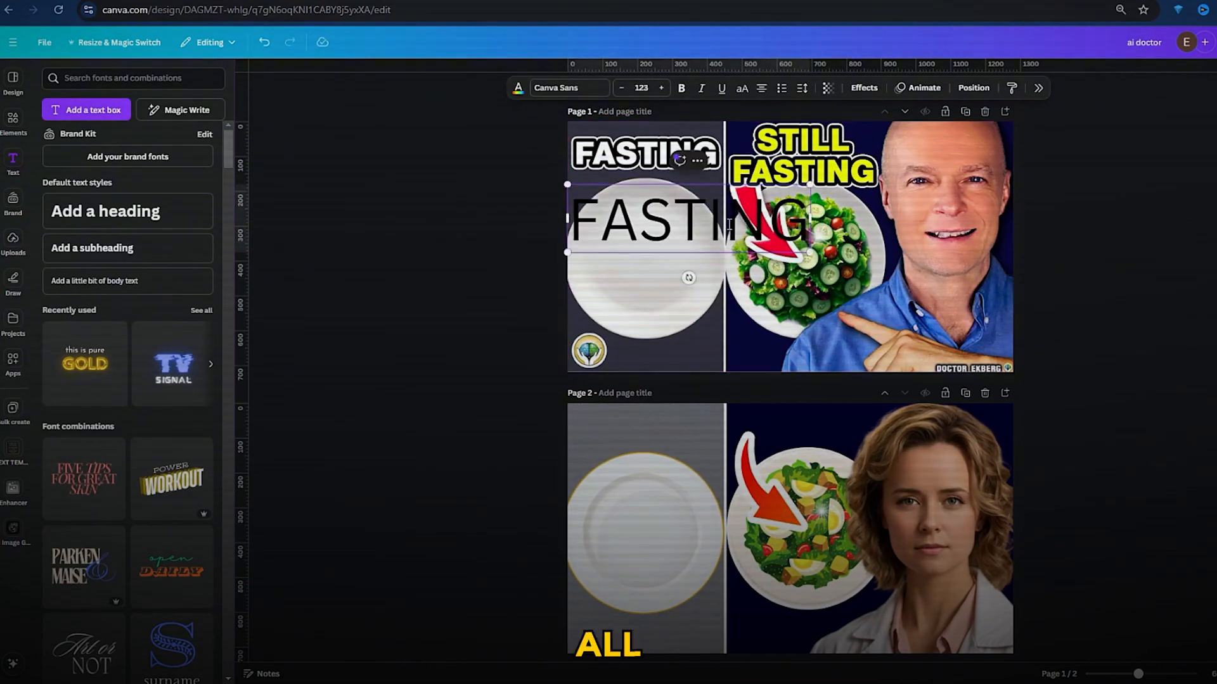
pyautogui.click(707, 347)
pyautogui.moveTo(694, 222); pyautogui.dragTo(707, 410)
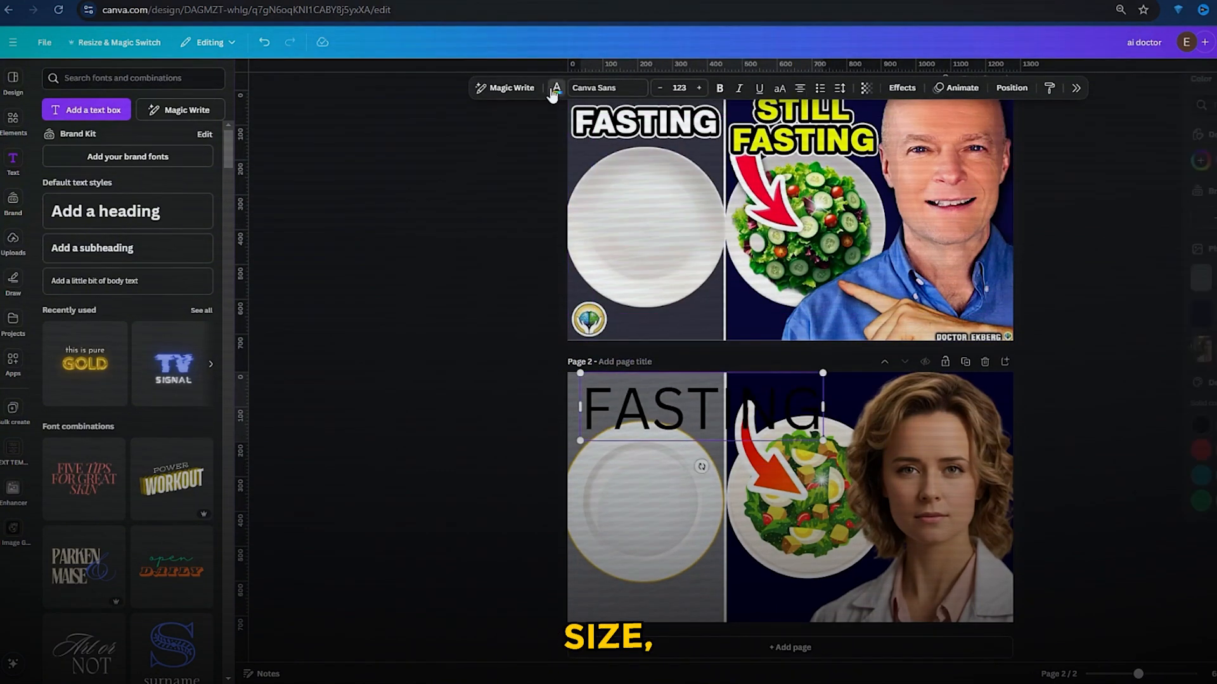
# Change the "FASTING" heading's text color to white.
pyautogui.click(557, 88)
pyautogui.click(1216, 407)
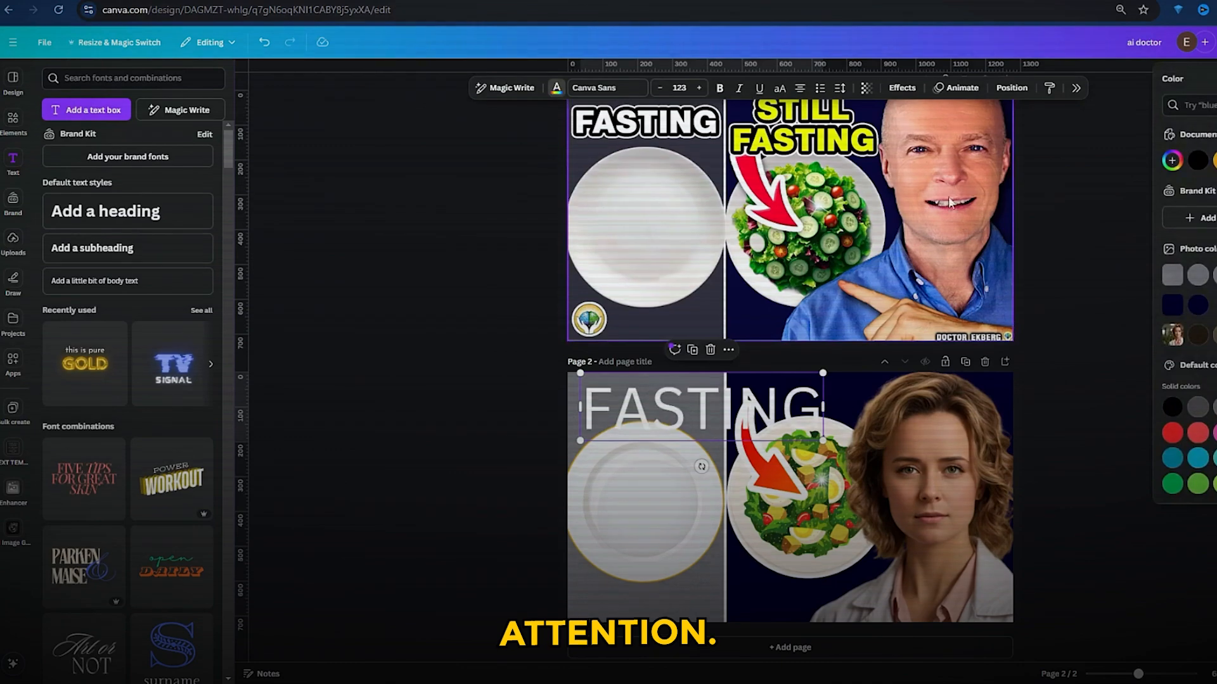
pyautogui.click(942, 92)
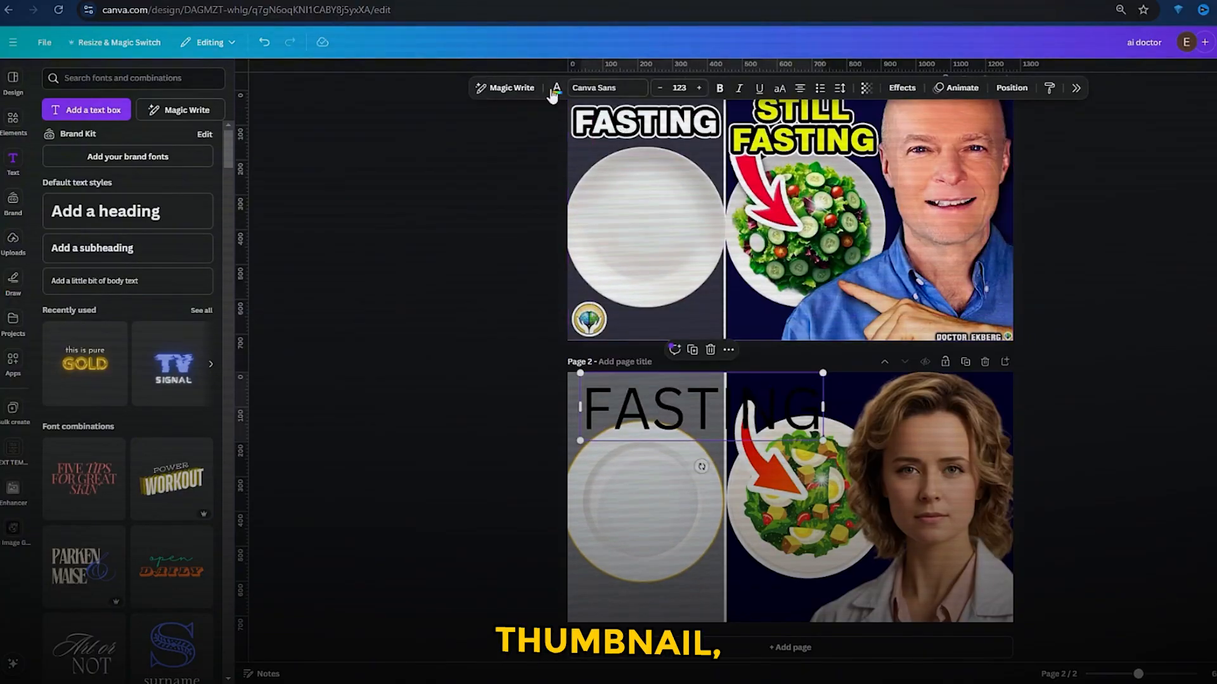
pyautogui.click(555, 89)
pyautogui.click(1216, 407)
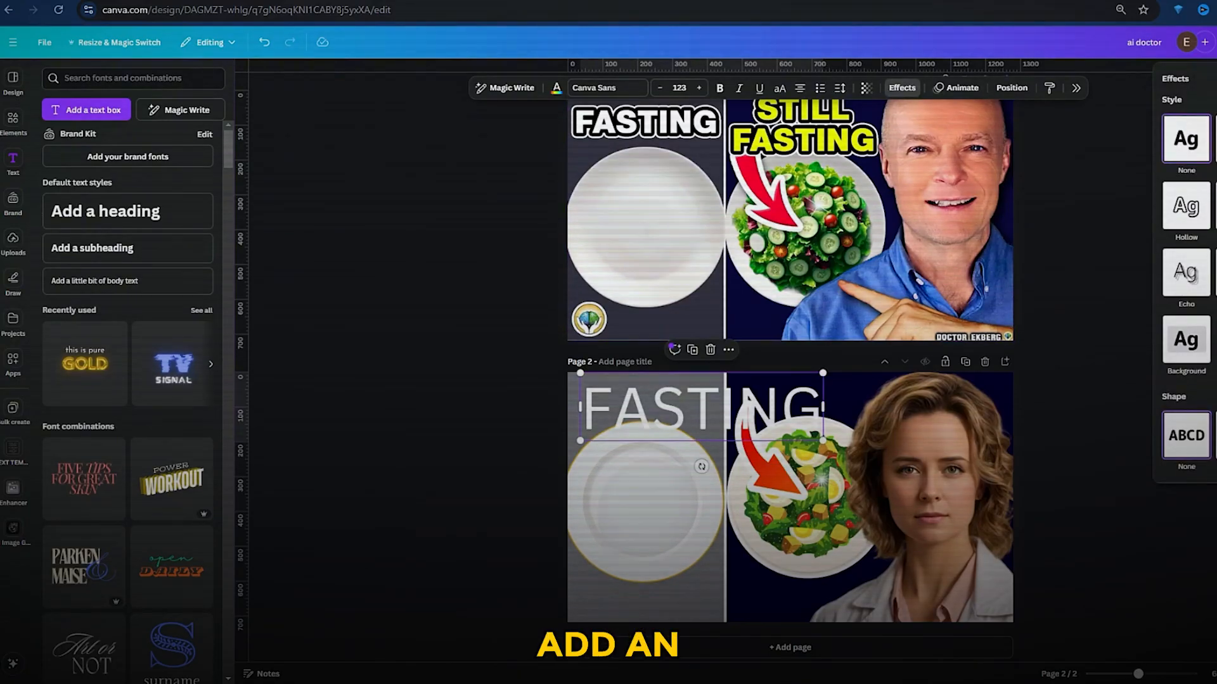
# Apply a black outline effect to the "FASTING" heading and increase the outline's thickness.
pyautogui.click(1186, 206)
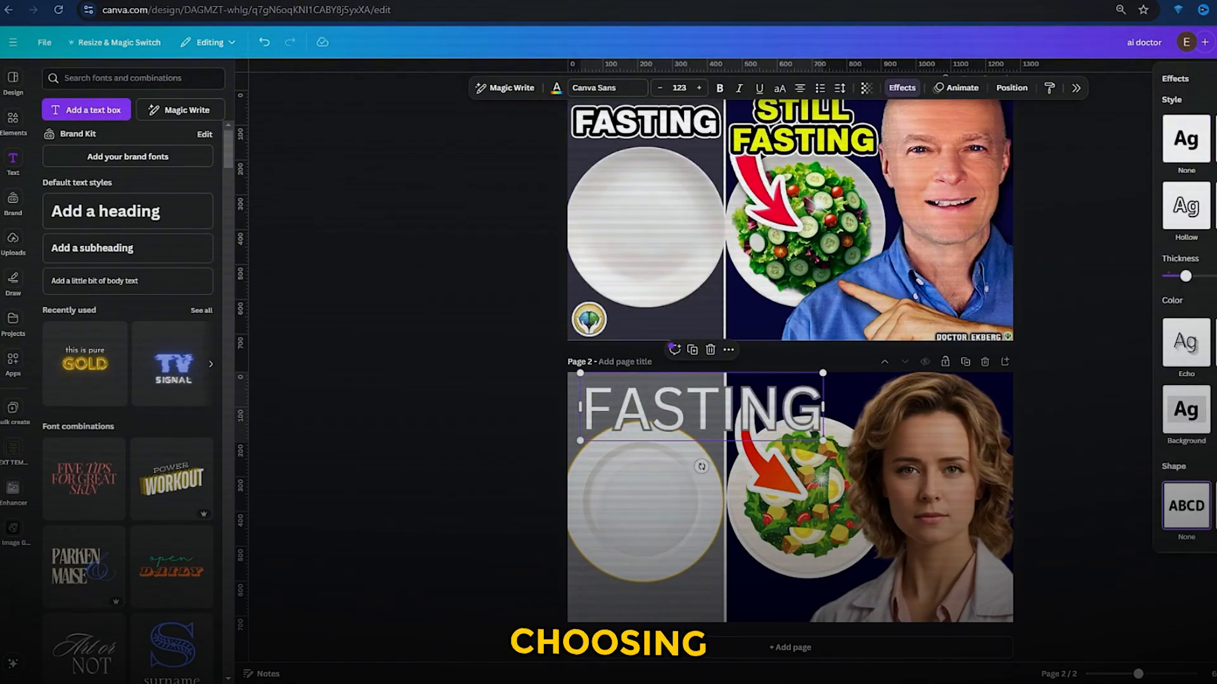
pyautogui.click(1213, 300)
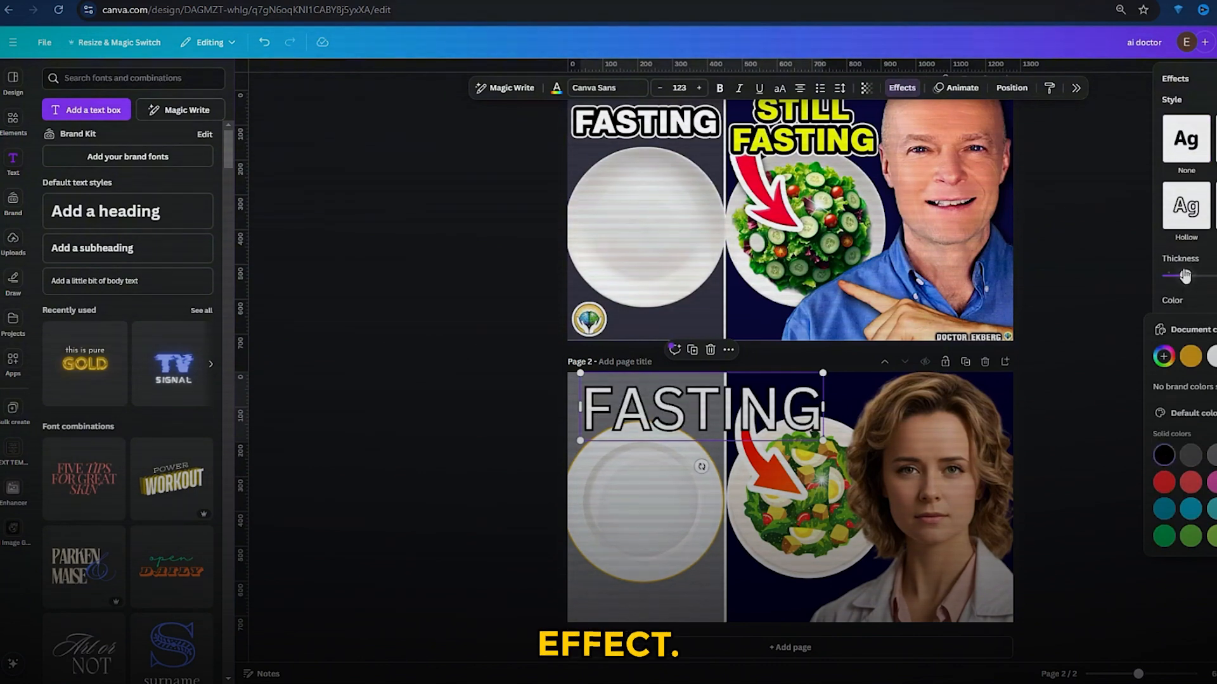
pyautogui.moveTo(1184, 276); pyautogui.dragTo(1214, 276)
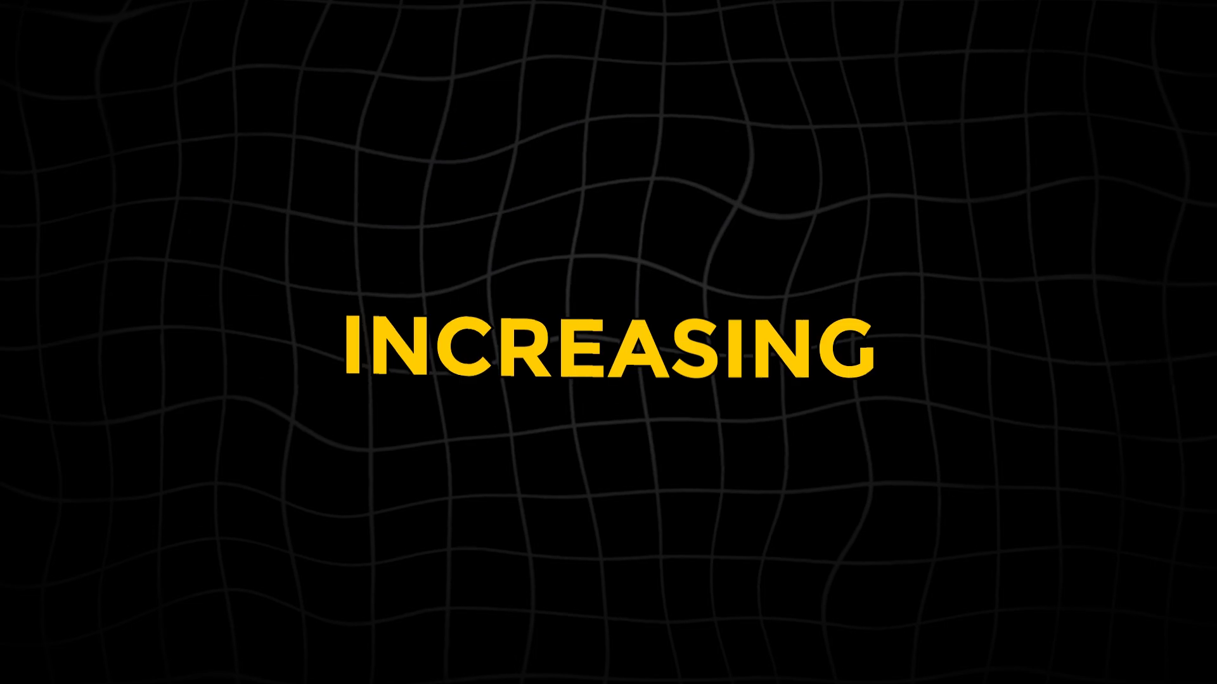
# Resize the "FASTING" heading on page 2 to about size 92.4 and tighten its letter spacing to -37.
pyautogui.moveTo(822, 372); pyautogui.dragTo(757, 393)
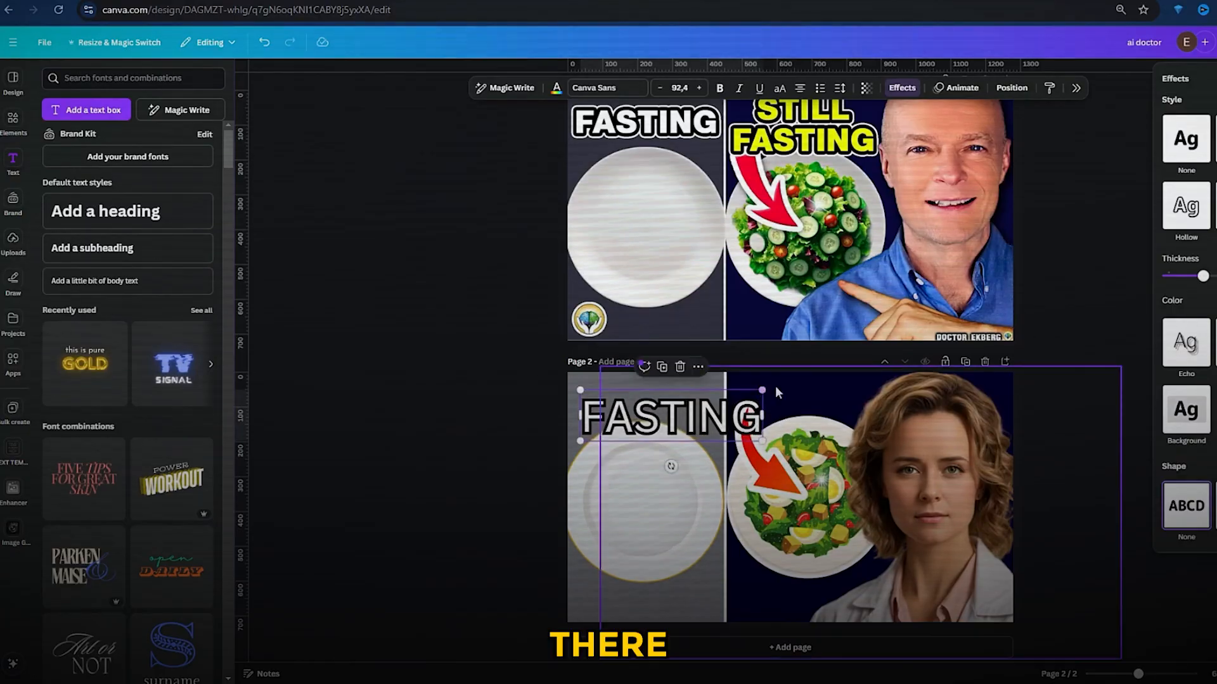
pyautogui.scroll(1, 773, 386)
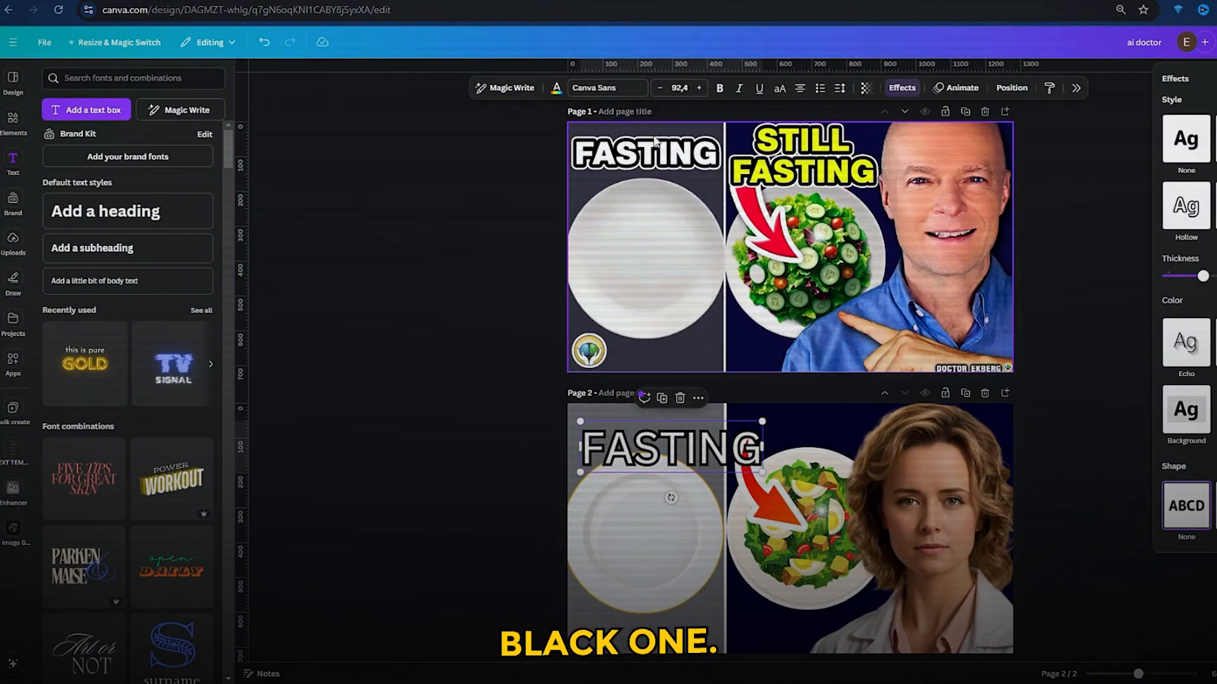
pyautogui.click(840, 89)
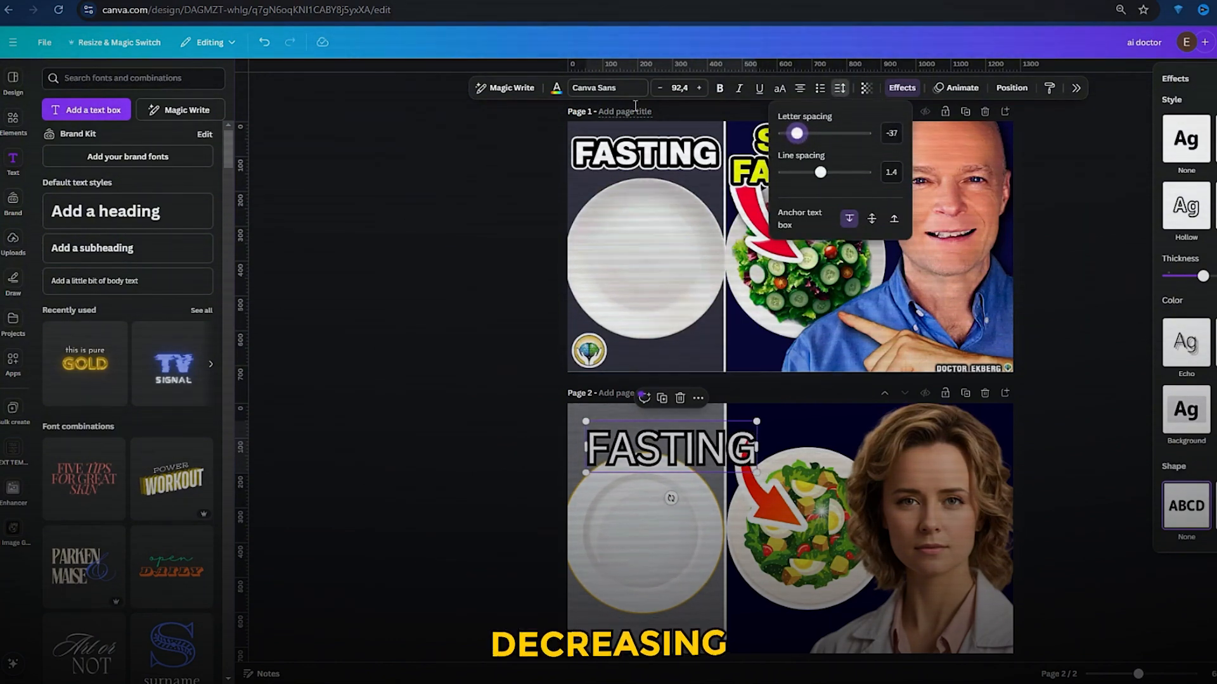
# Try other fonts such as Brick Sans on the "FASTING" heading and look up the "MR BEAST" font on the web.
pyautogui.click(623, 92)
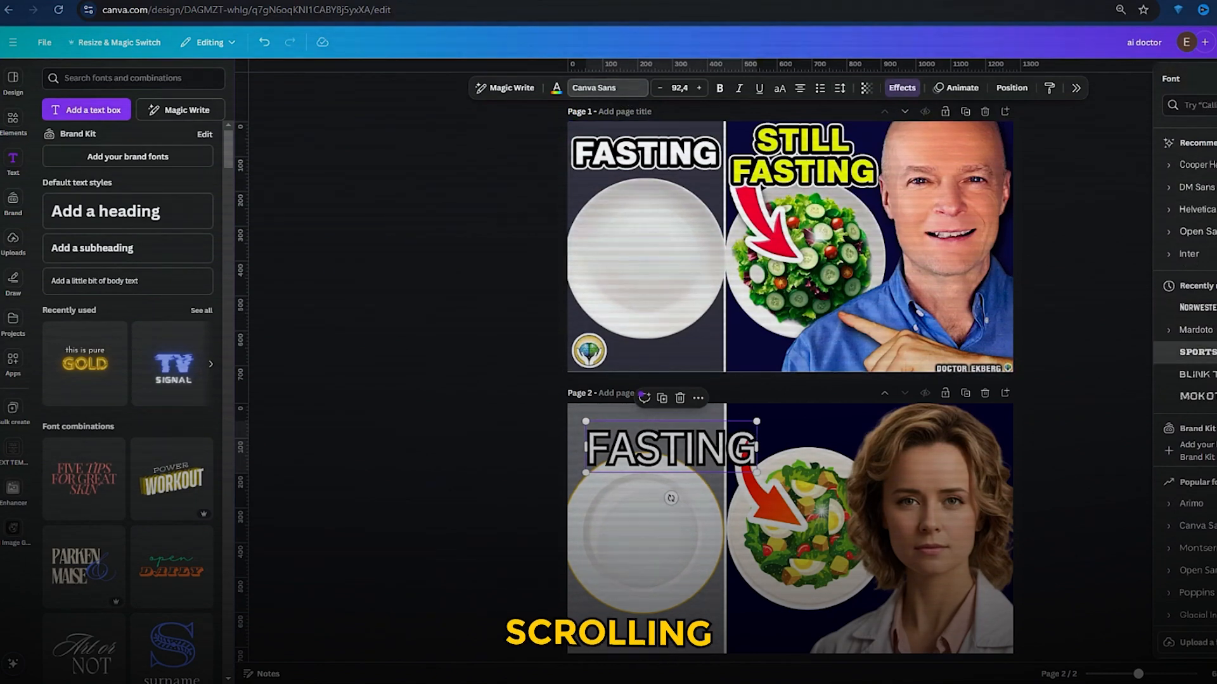
pyautogui.click(1197, 353)
pyautogui.scroll(-2, 1196, 352)
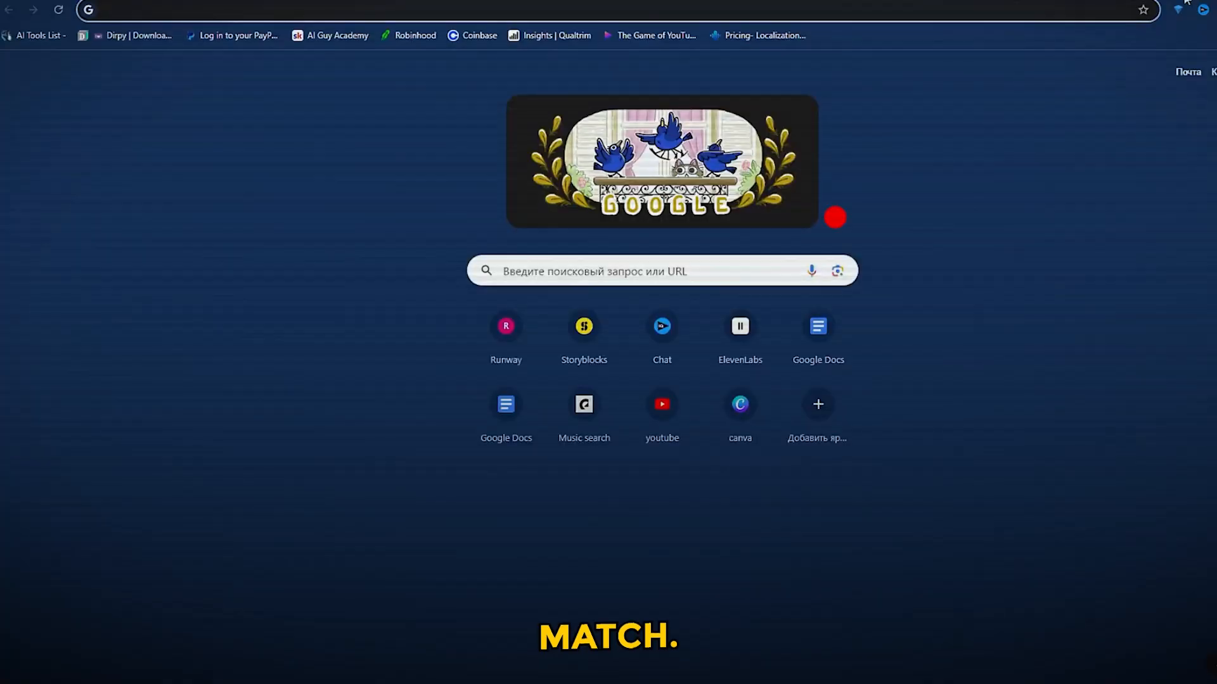
pyautogui.write('MR BEAST')
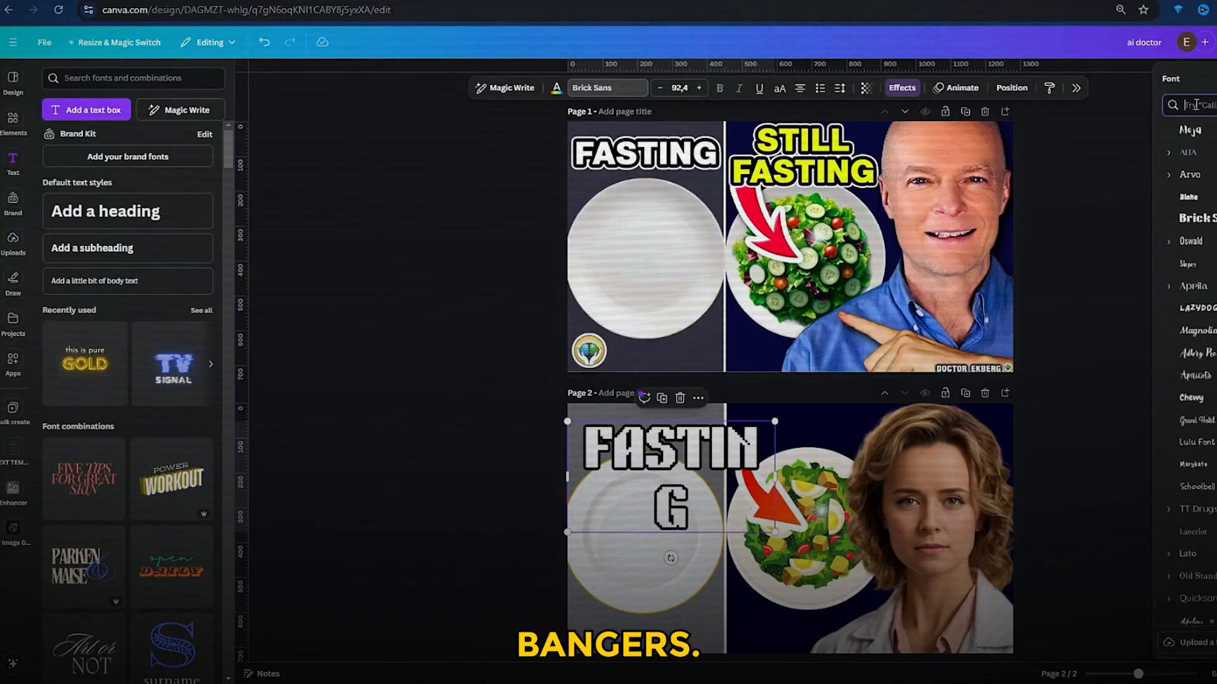
# Search the fonts for "BANGER", apply Bangers to the "FASTING" heading, and enlarge it to about size 123.
pyautogui.click(1195, 104)
pyautogui.write('BANGER')
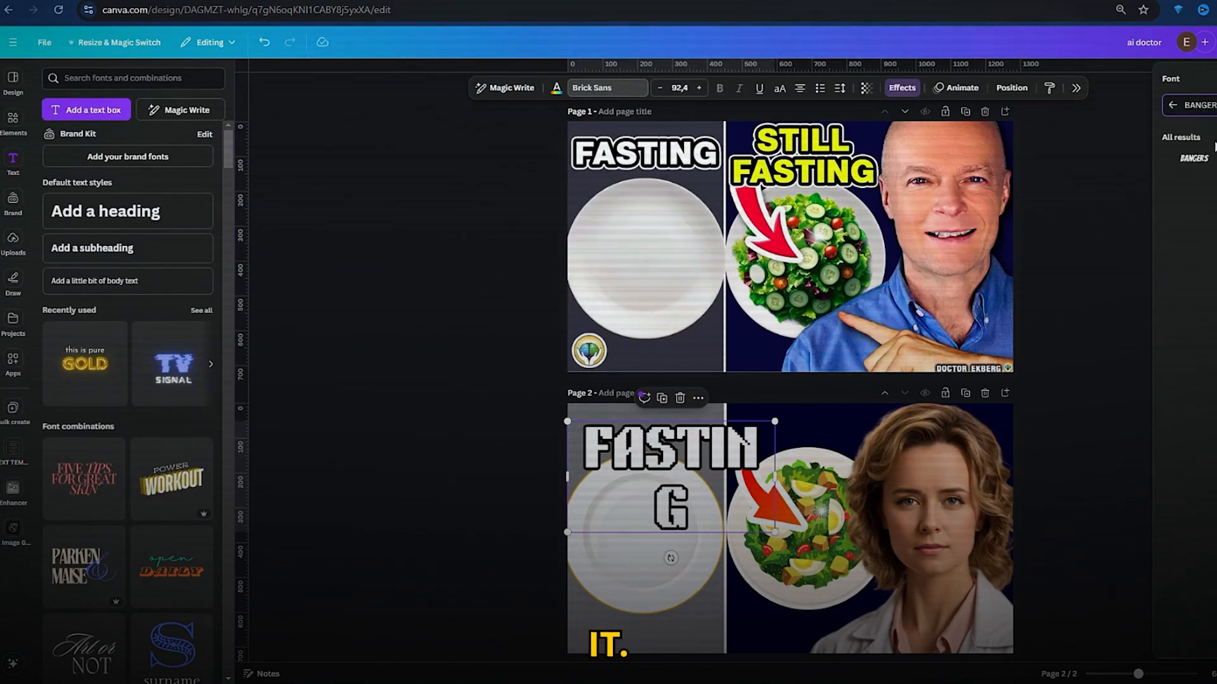
pyautogui.click(1207, 160)
pyautogui.moveTo(723, 422); pyautogui.dragTo(809, 381)
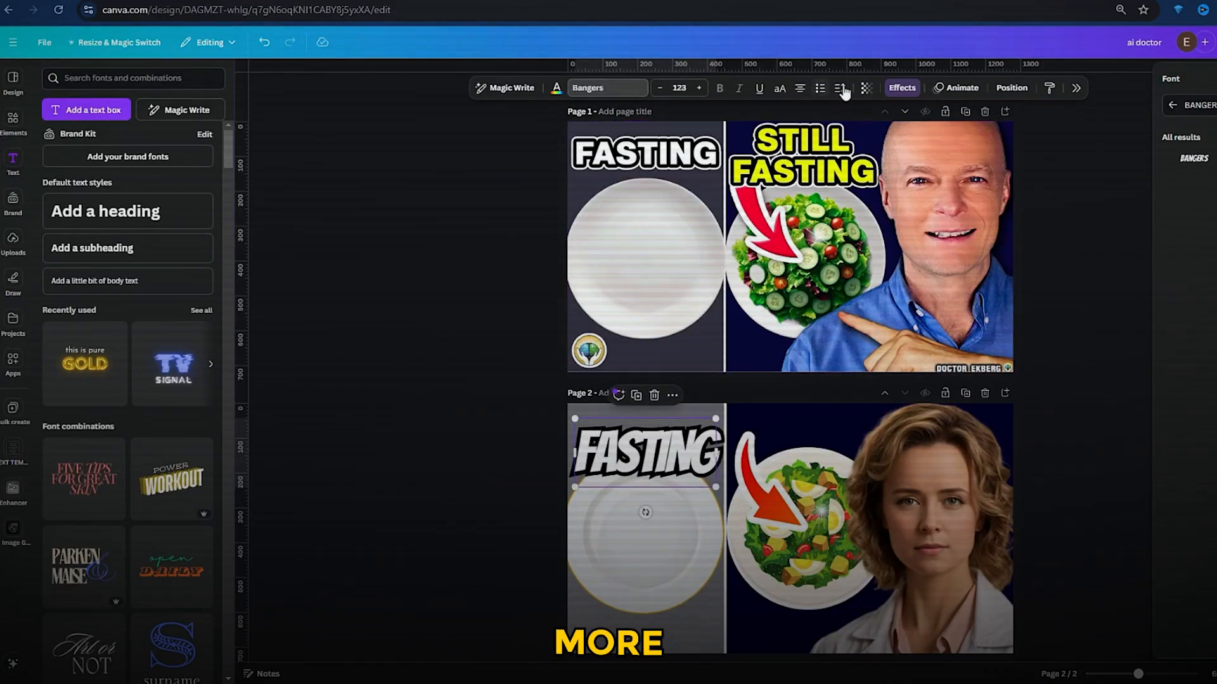
# Resize the "FASTING" heading to about size 104 and place it above the empty plate on page 2.
pyautogui.click(839, 89)
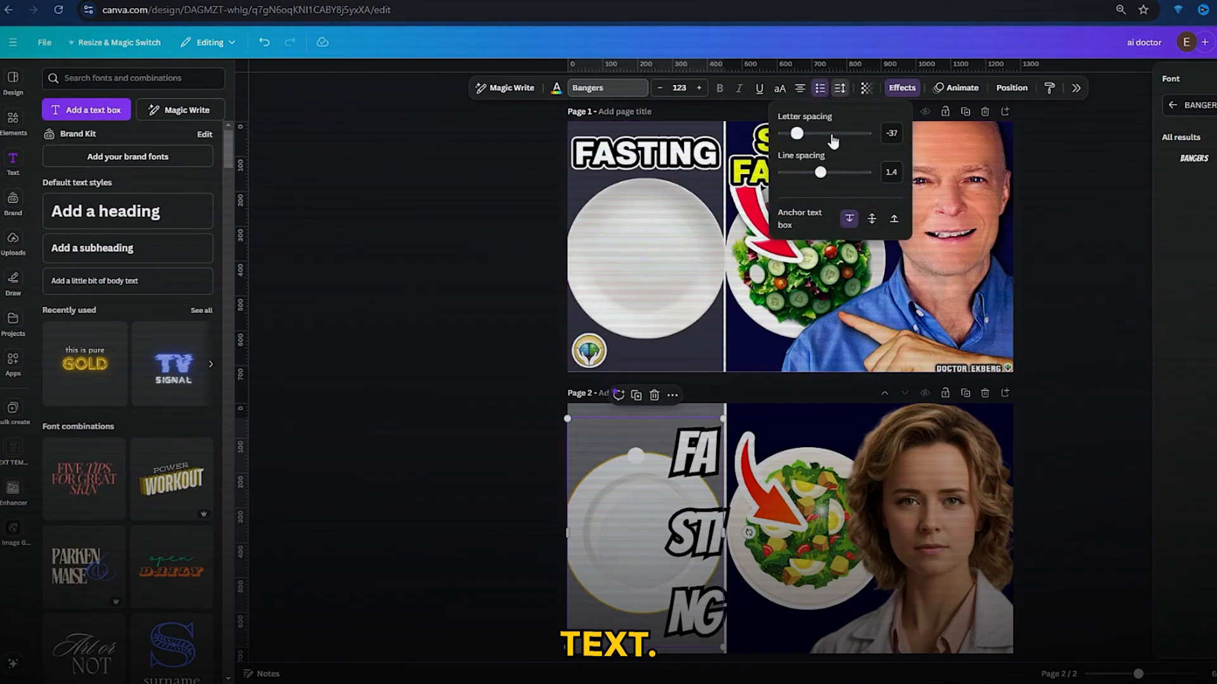
pyautogui.moveTo(801, 135); pyautogui.dragTo(807, 136)
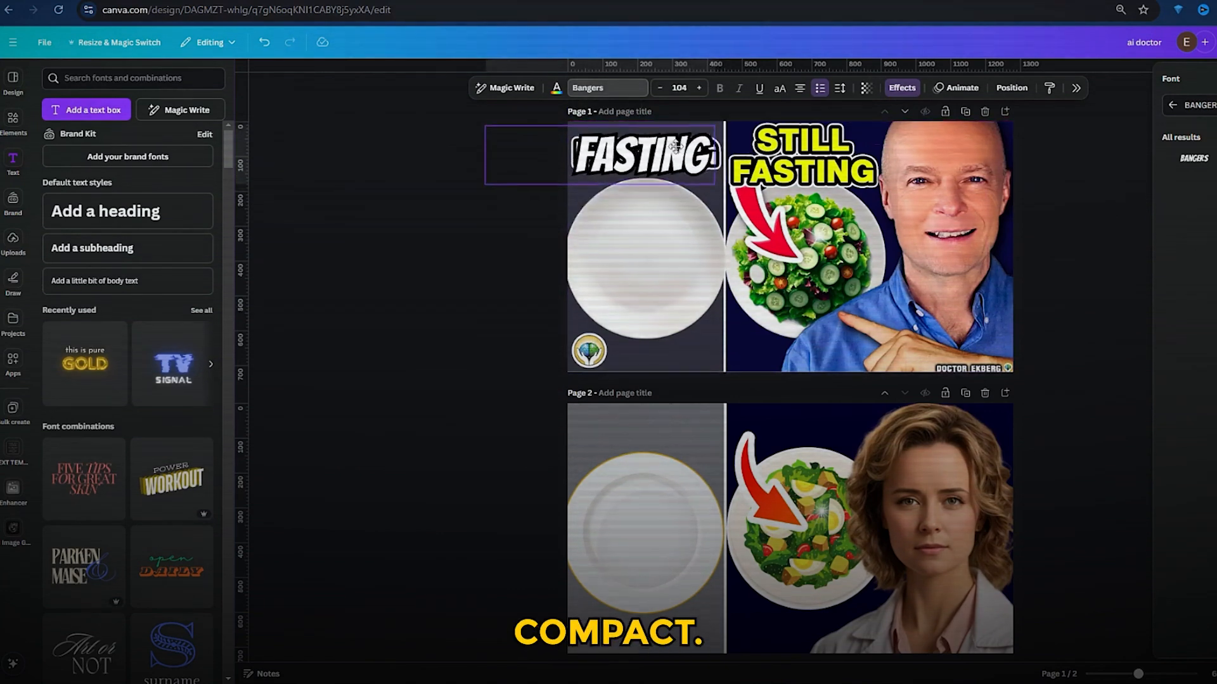
pyautogui.moveTo(701, 405); pyautogui.dragTo(685, 409)
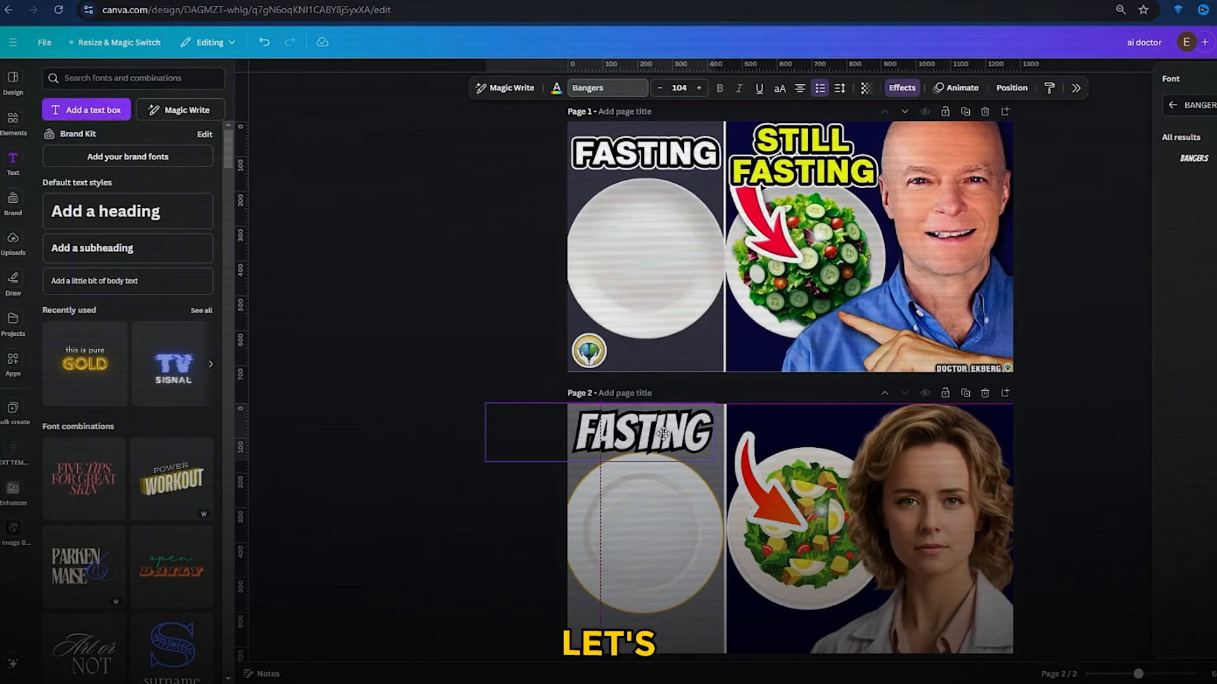
# Compare the "FASTING" heading with the reference thumbnail and loosen its letter spacing slightly.
pyautogui.scroll(-1, 685, 434)
pyautogui.scroll(3, 795, 449)
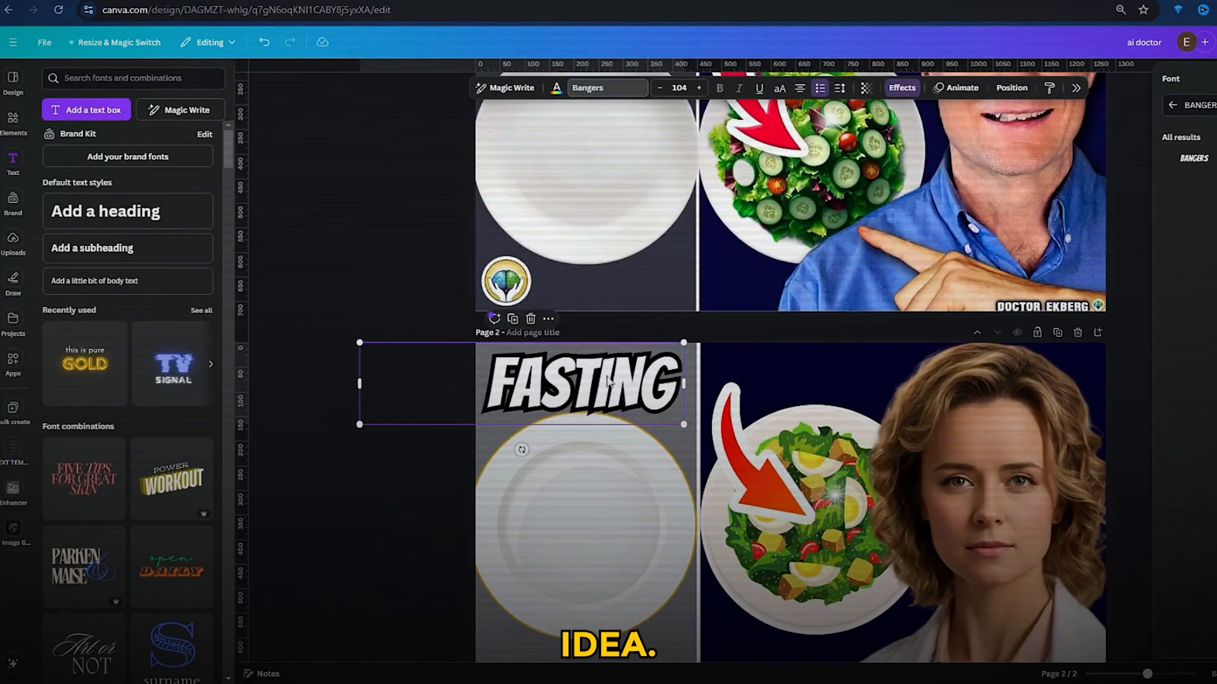
pyautogui.scroll(3, 682, 360)
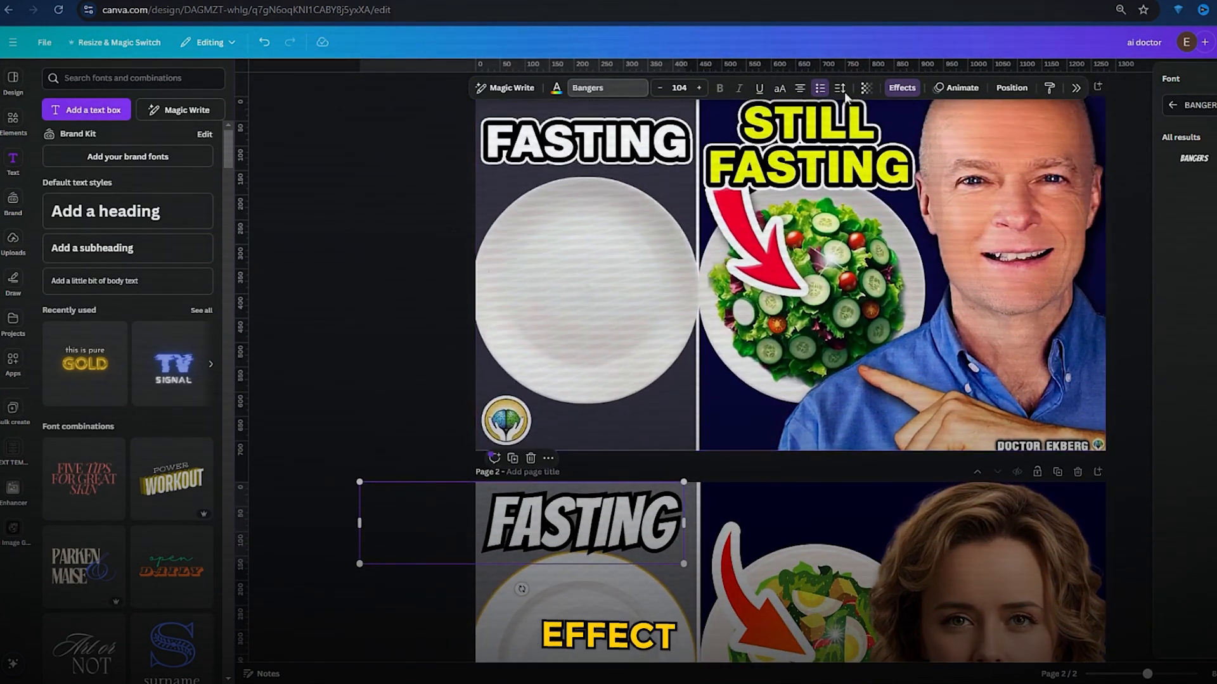
pyautogui.click(838, 89)
pyautogui.moveTo(801, 135); pyautogui.dragTo(804, 136)
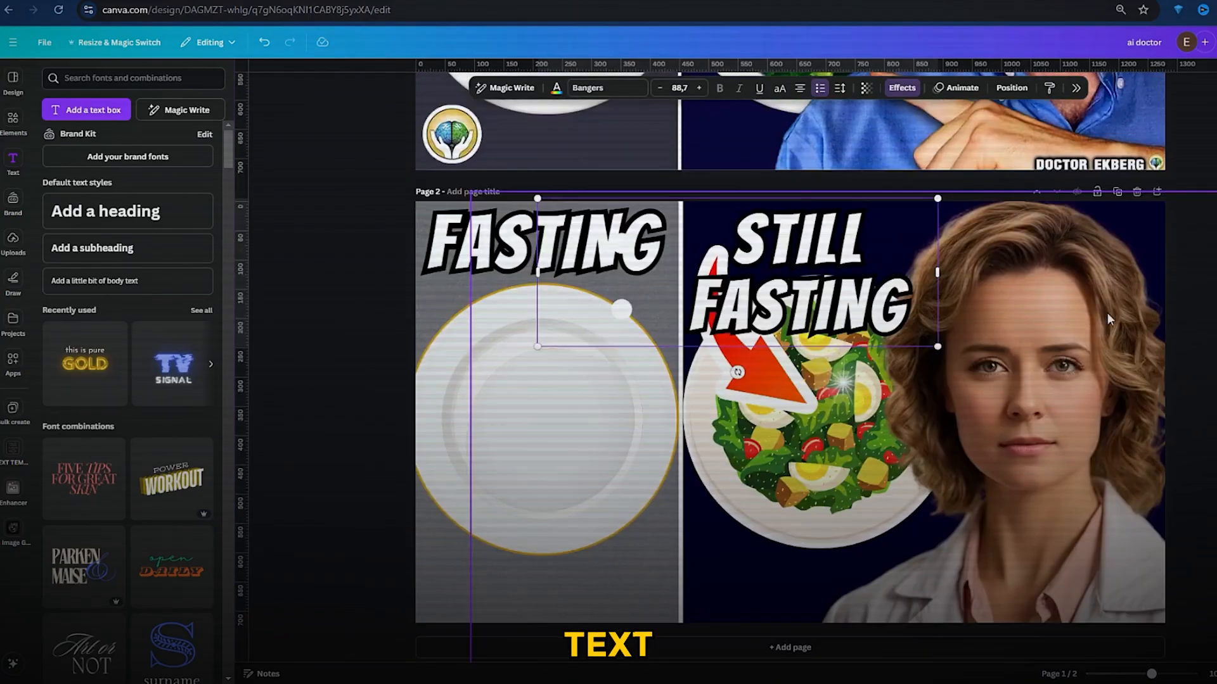
# Change the "STILL FASTING" heading's text color to a bright yellow like the reference heading.
pyautogui.scroll(3, 1106, 335)
pyautogui.scroll(3, 1103, 363)
pyautogui.scroll(-5, 804, 370)
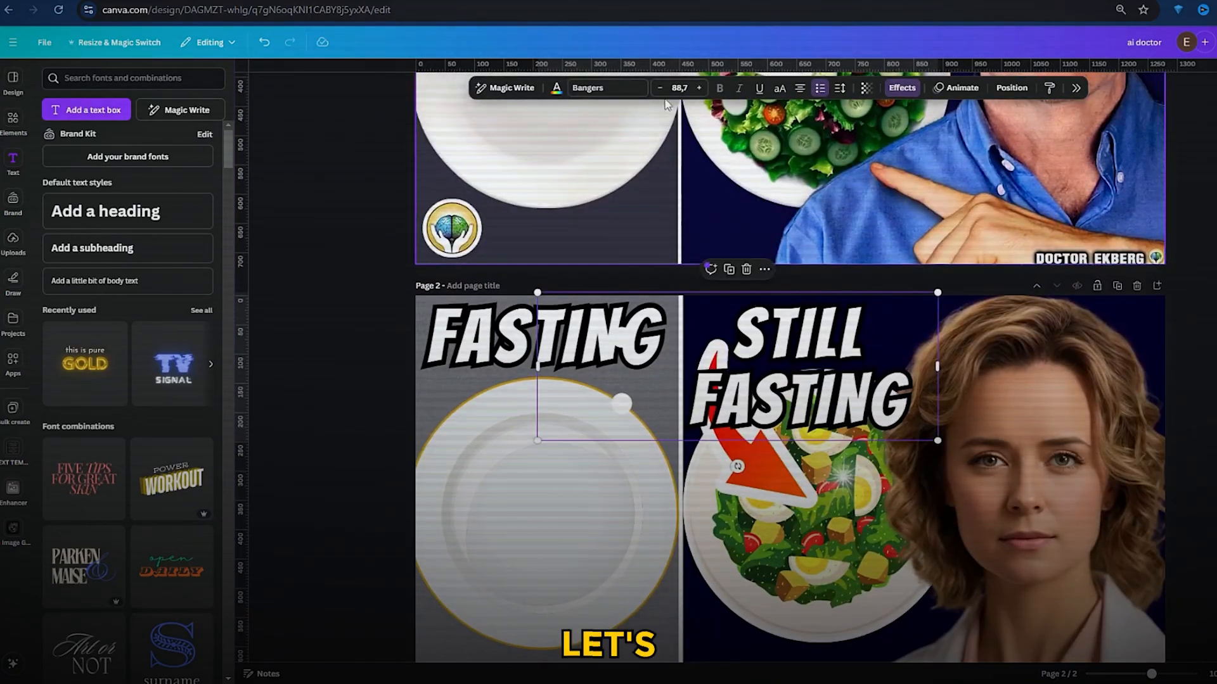
pyautogui.click(556, 88)
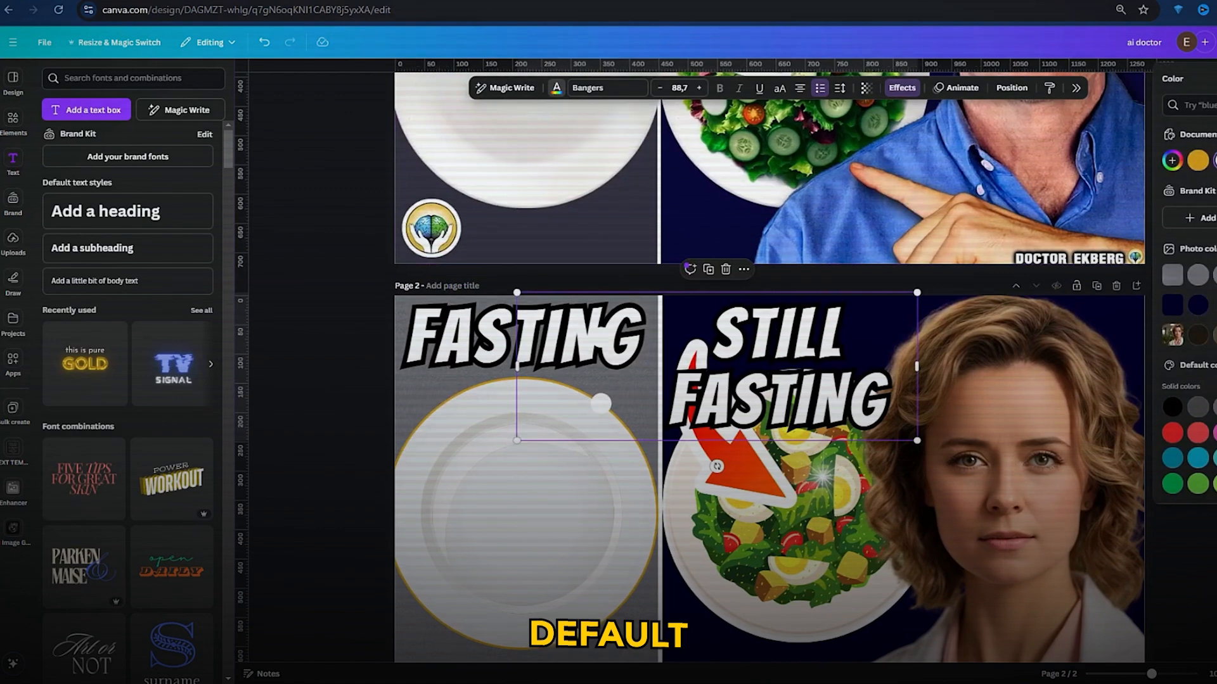
pyautogui.click(1216, 484)
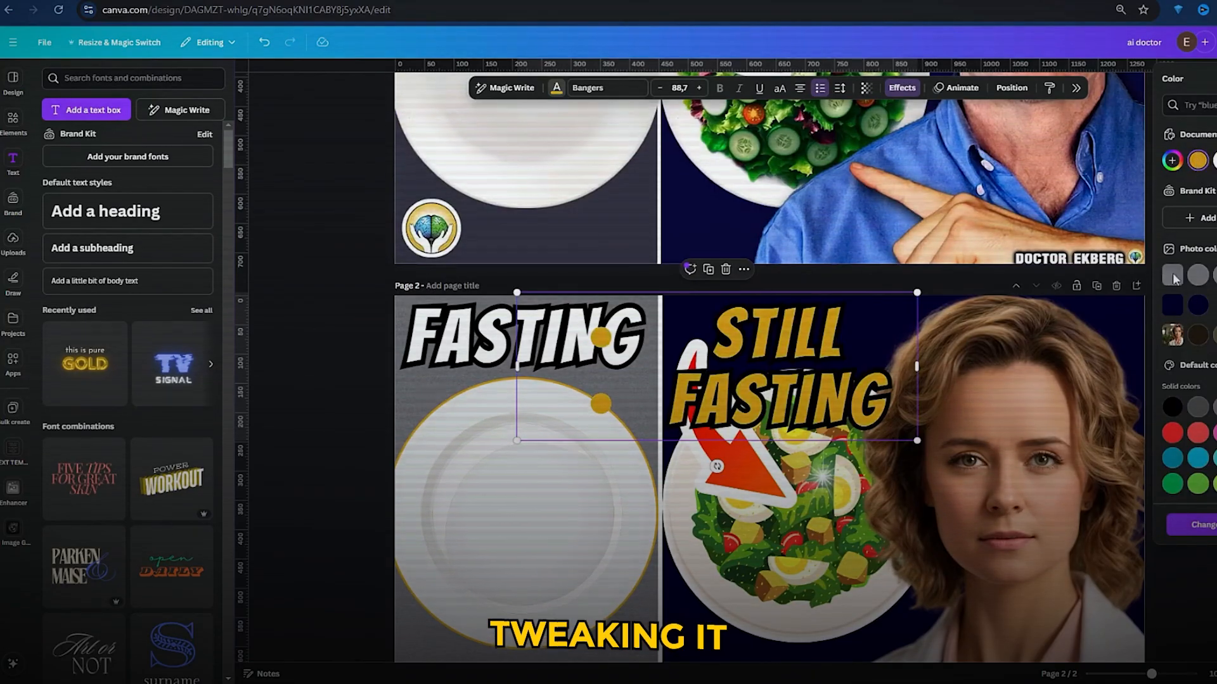
pyautogui.click(1175, 160)
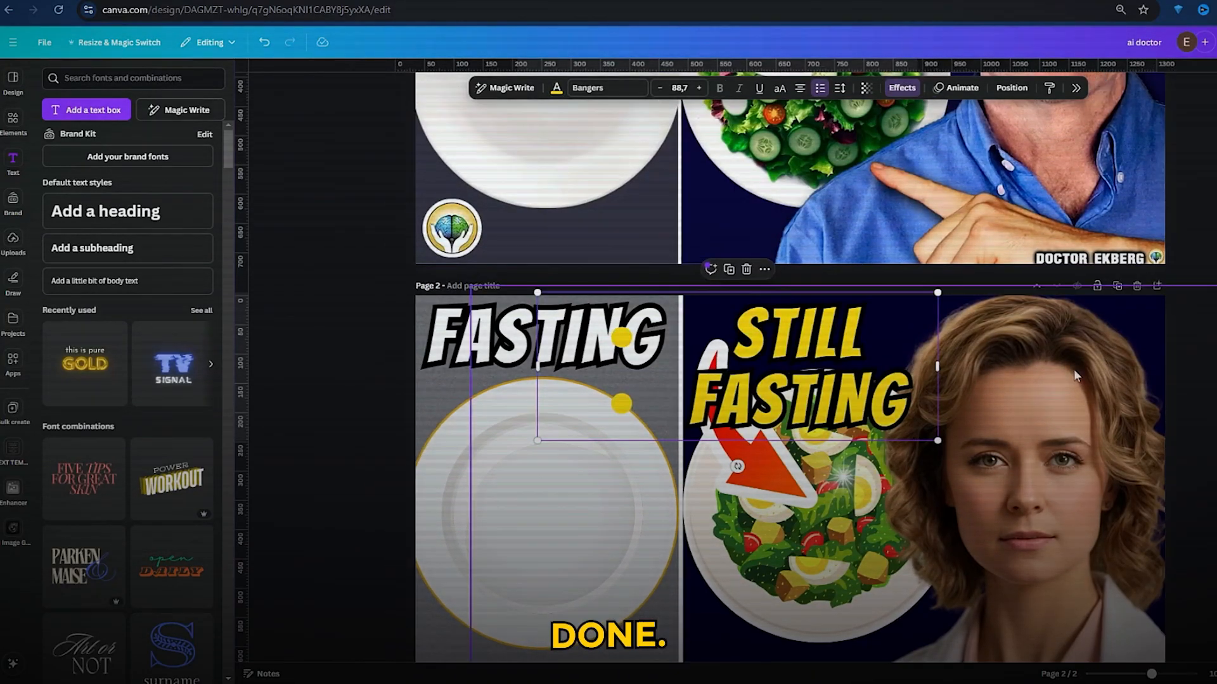
# Hide the text side panel and switch the browser to full-screen view.
pyautogui.scroll(-2, 1132, 329)
pyautogui.scroll(-1, 1133, 328)
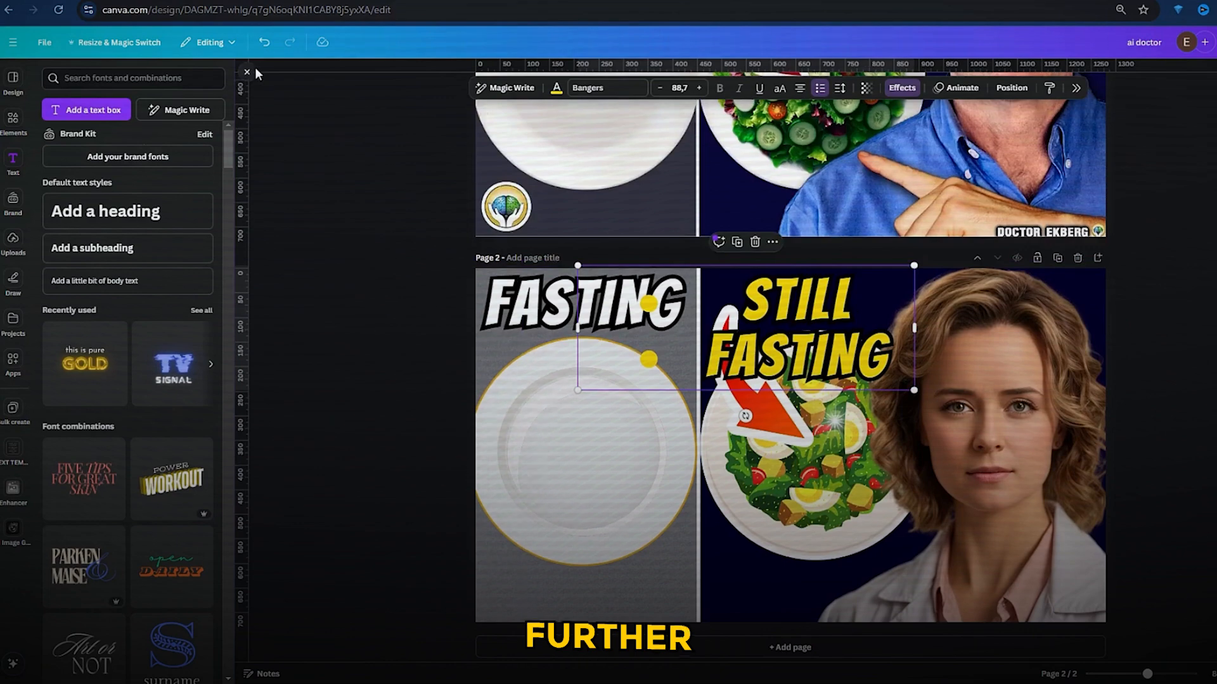
pyautogui.click(247, 71)
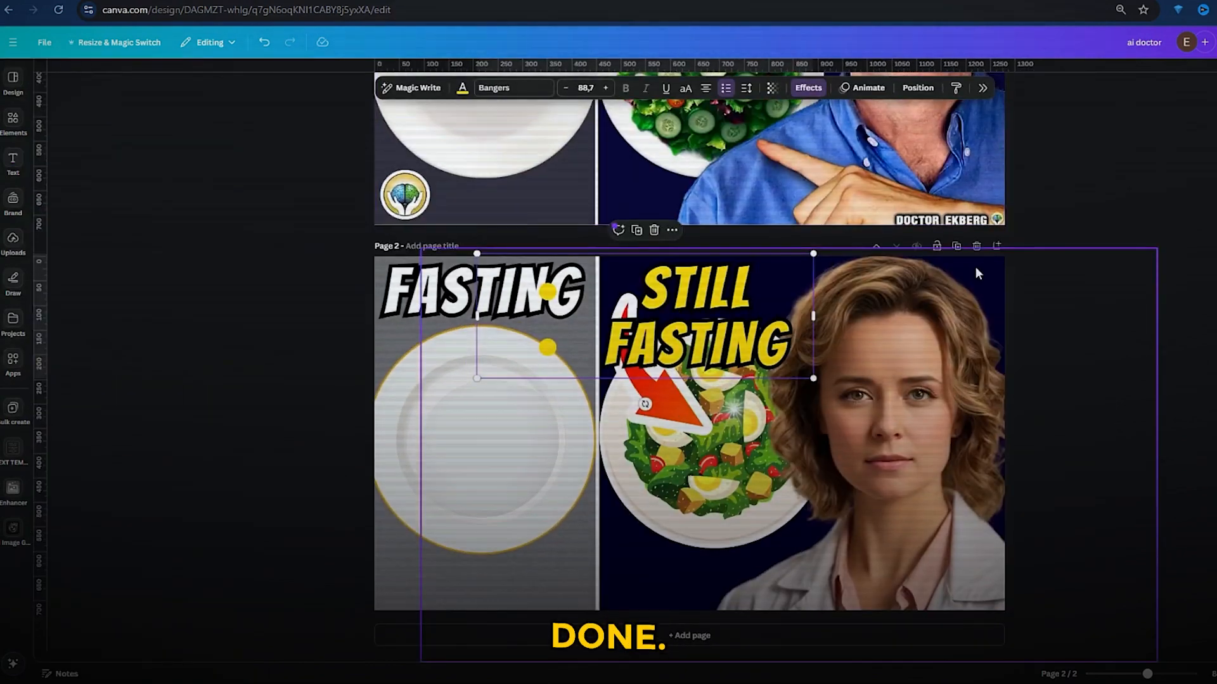
pyautogui.press('F11')
# Shrink the woman's portrait on page 2 slightly and reposition it beside the salad plate and "STILL FASTING" heading.
pyautogui.scroll(2, 970, 346)
pyautogui.scroll(-2, 1017, 358)
pyautogui.scroll(-1, 1005, 353)
pyautogui.click(963, 402)
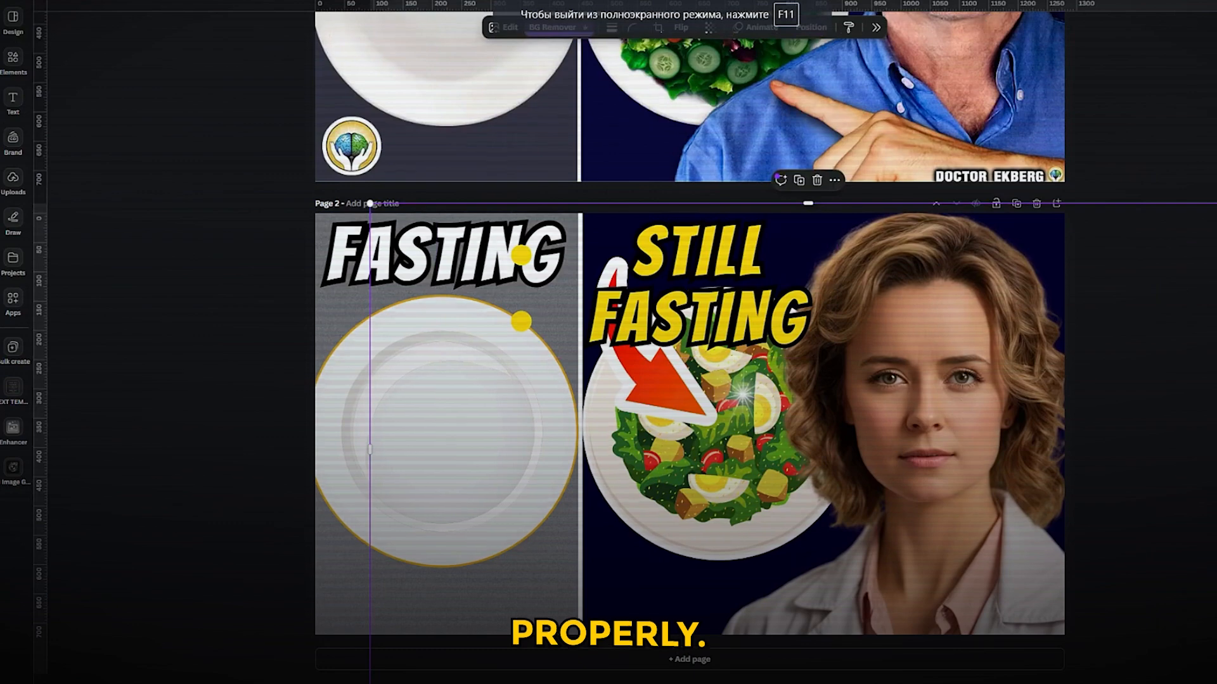
pyautogui.moveTo(1216, 203); pyautogui.dragTo(1188, 235)
pyautogui.moveTo(1075, 322); pyautogui.dragTo(1108, 310)
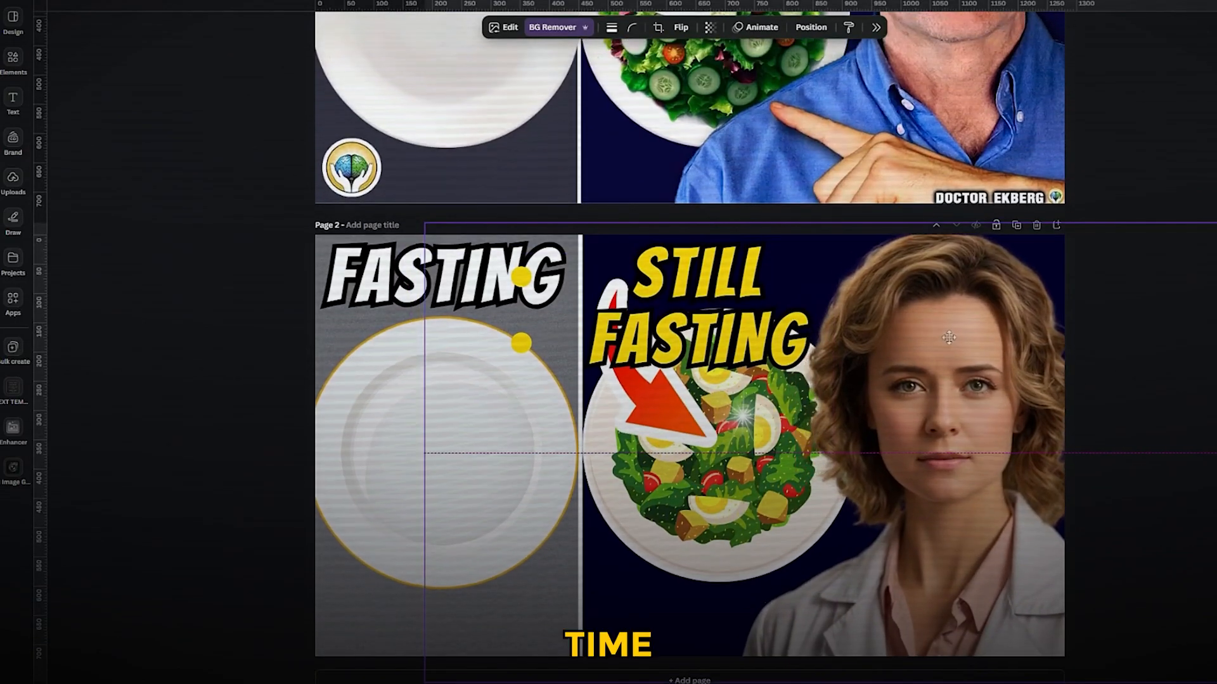
pyautogui.moveTo(949, 338); pyautogui.dragTo(933, 347)
pyautogui.scroll(-1, 942, 347)
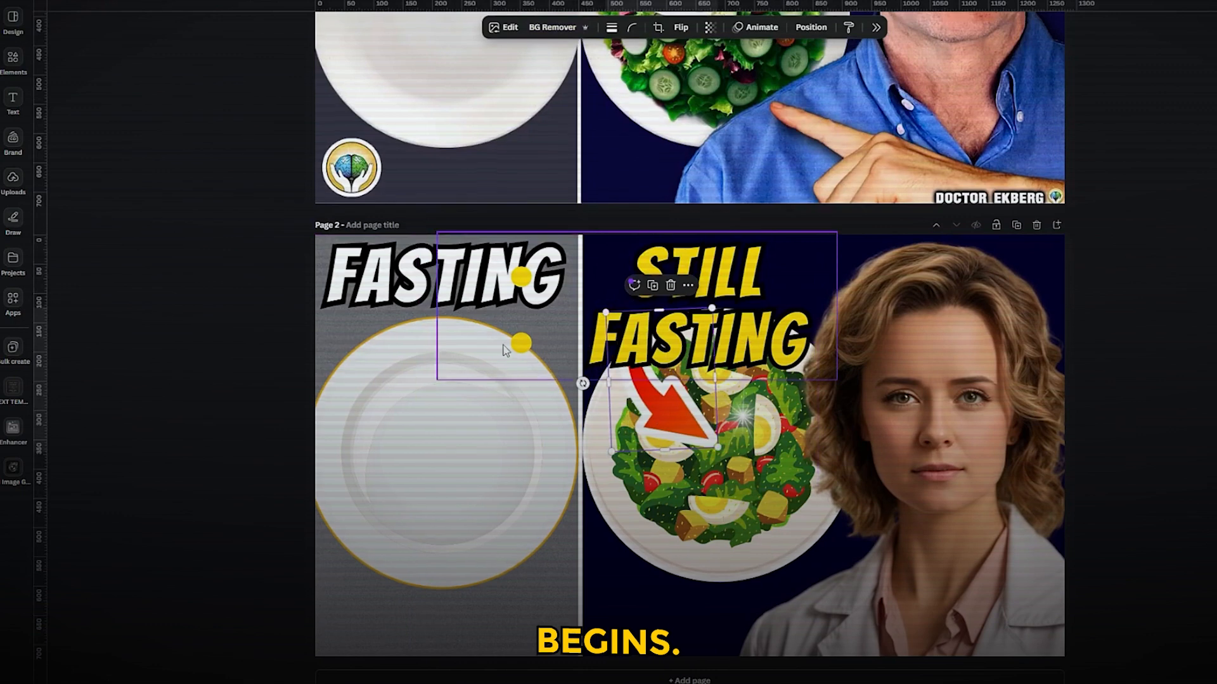
# Lower the sparkle on the salad and shrink the red arrow so it fits beneath the "STILL FASTING" heading.
pyautogui.click(759, 436)
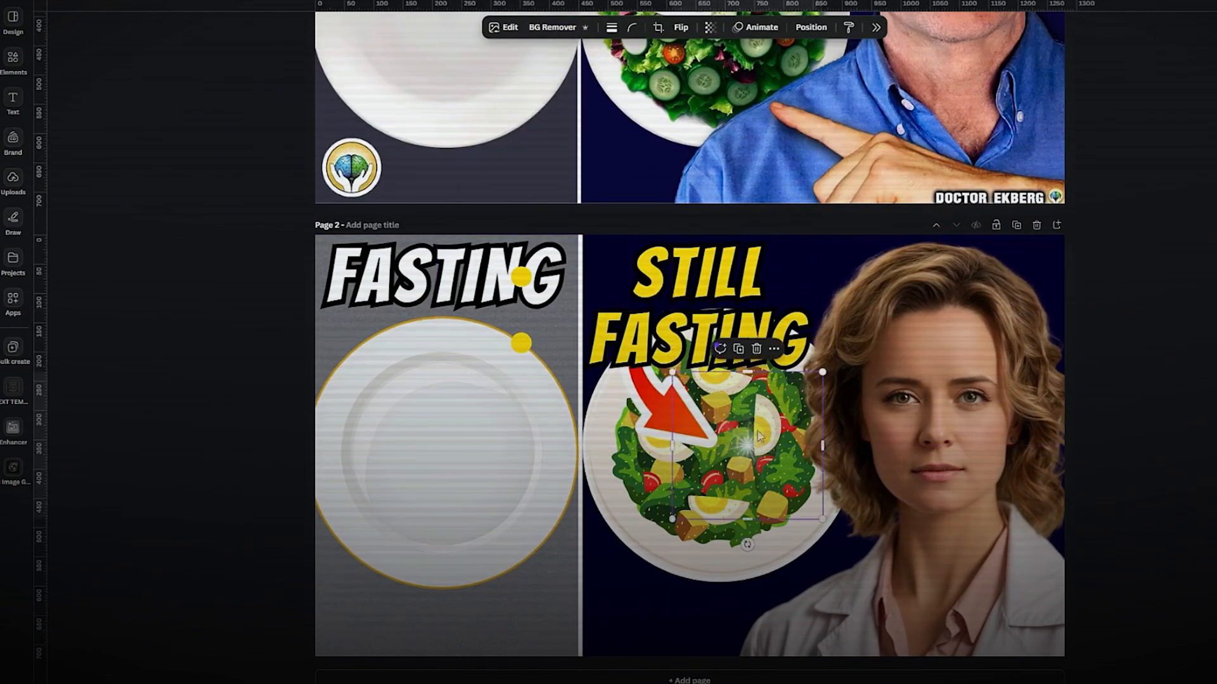
pyautogui.click(668, 406)
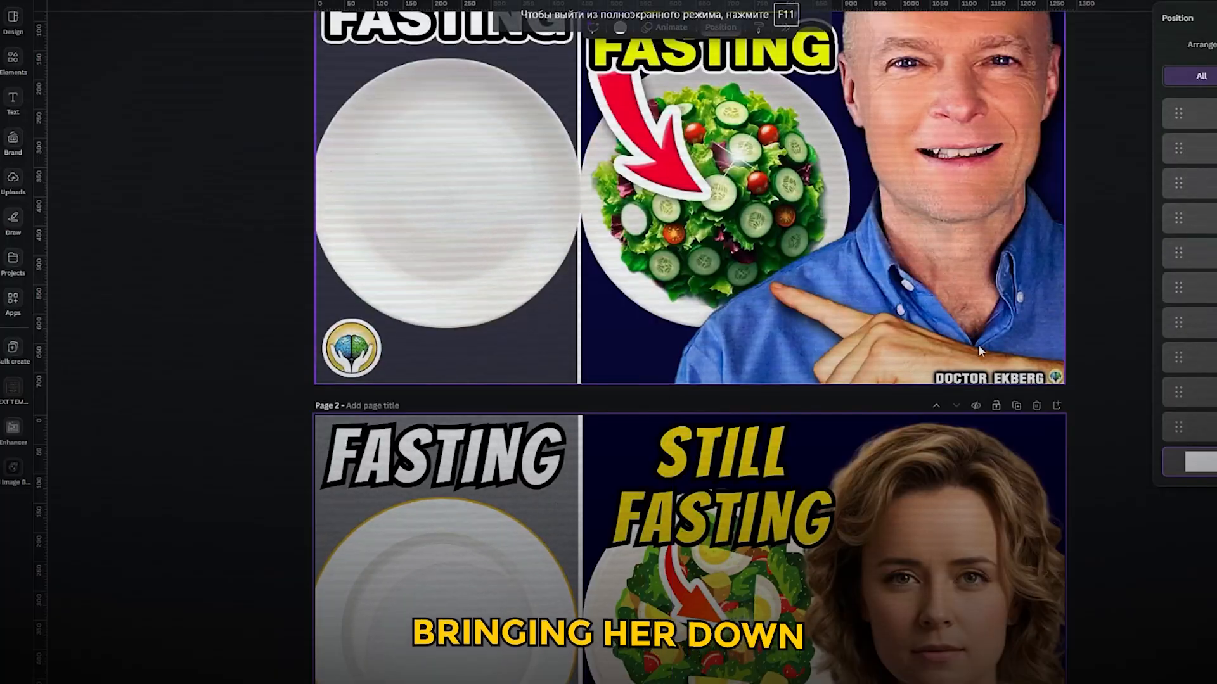
# Shrink the "STILL FASTING" heading slightly and shift it left, away from the woman's hair.
pyautogui.scroll(-3, 976, 340)
pyautogui.scroll(-1, 1089, 355)
pyautogui.click(903, 482)
pyautogui.click(737, 415)
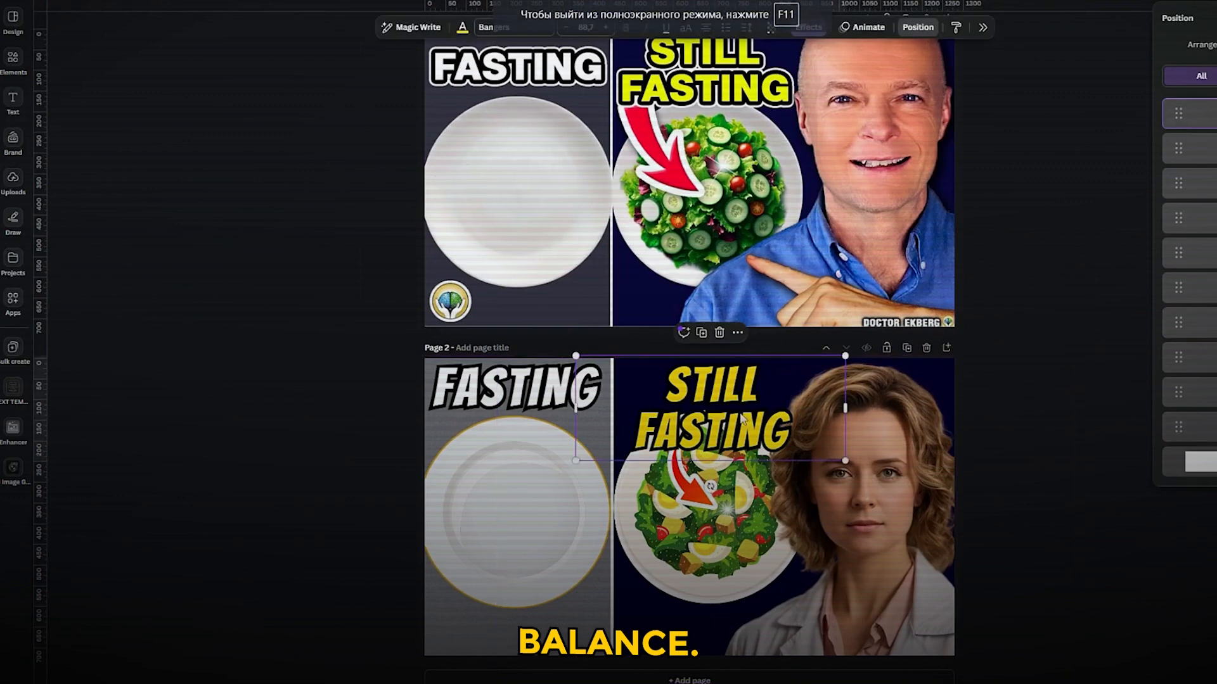
pyautogui.moveTo(844, 463); pyautogui.dragTo(834, 459)
pyautogui.moveTo(746, 423); pyautogui.dragTo(736, 424)
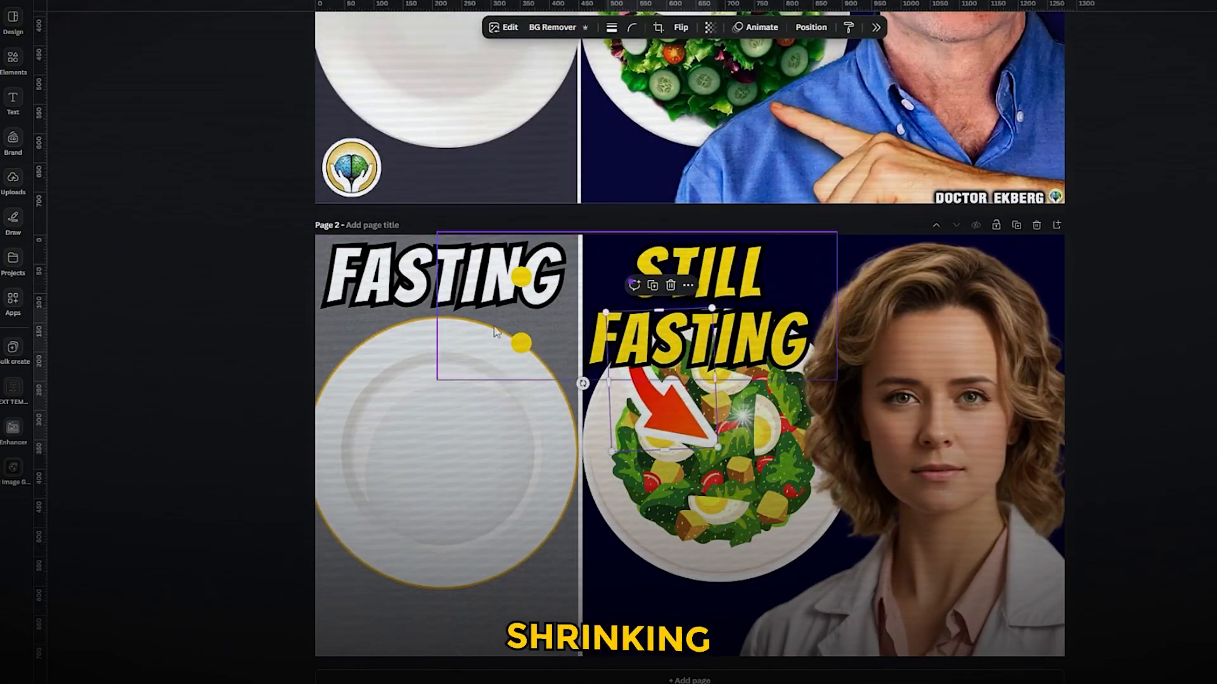
# Move the sparkle lower on the salad and make the red arrow smaller below the heading.
pyautogui.moveTo(743, 417); pyautogui.dragTo(747, 446)
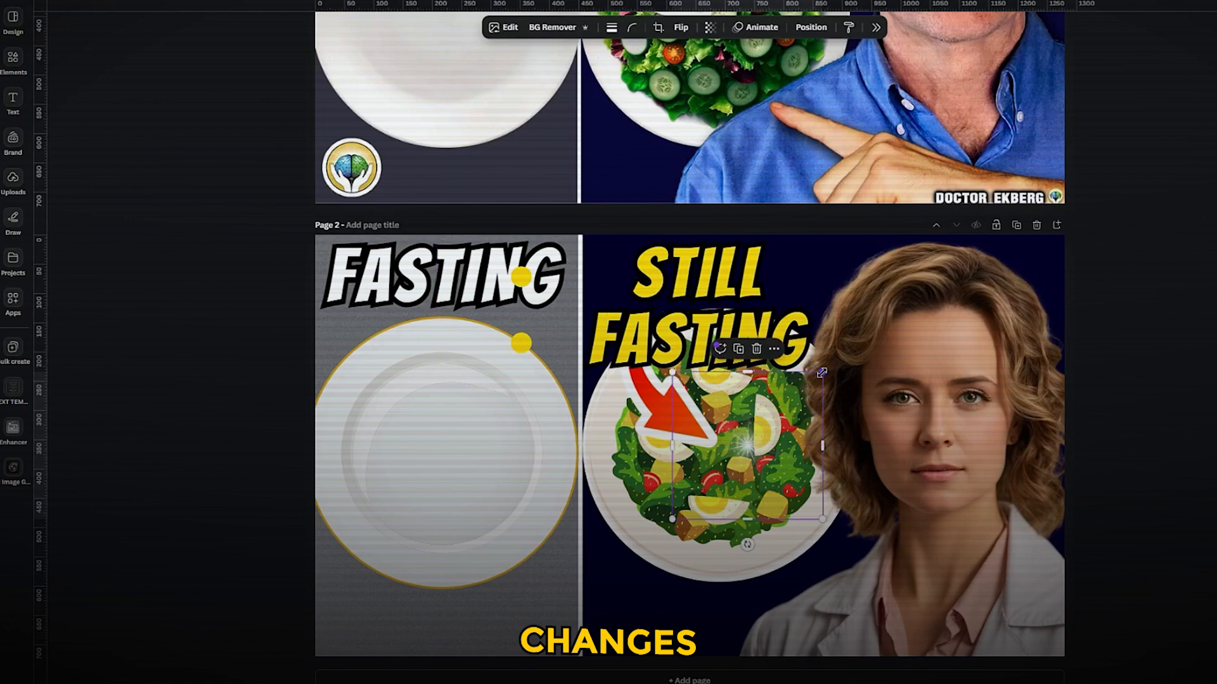
pyautogui.click(646, 426)
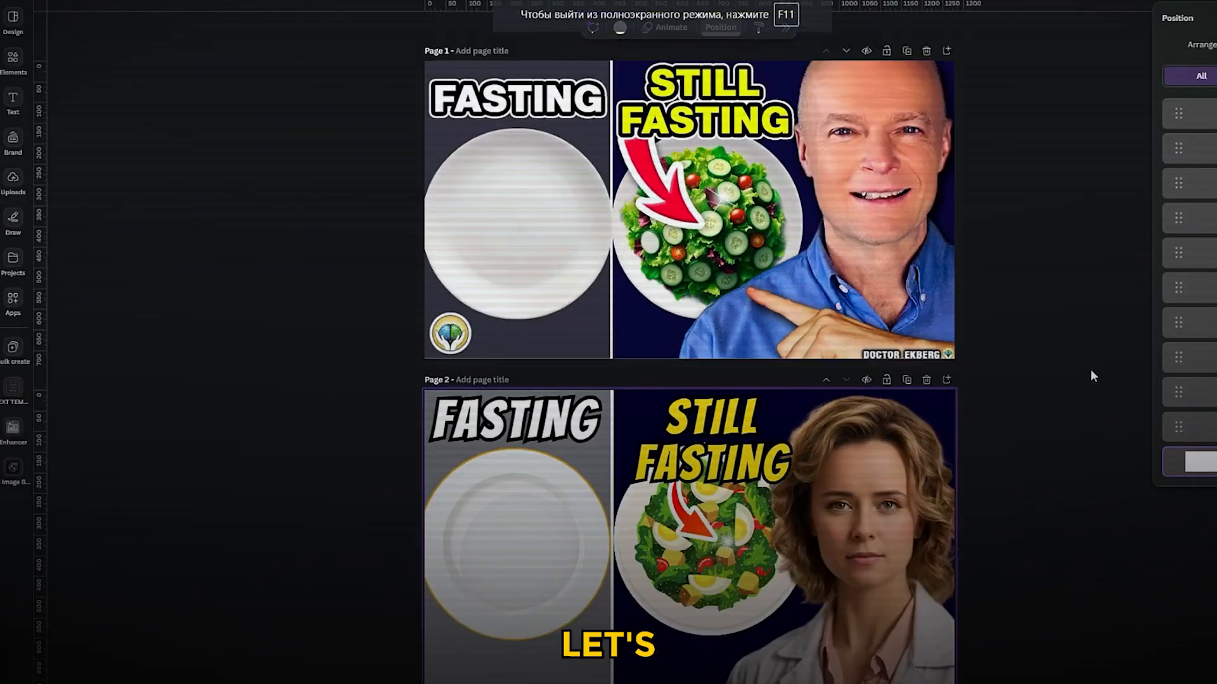
# Reduce the "STILL FASTING" heading to about size 85.2 and move it left between the divider and the portrait.
pyautogui.scroll(-1, 1085, 374)
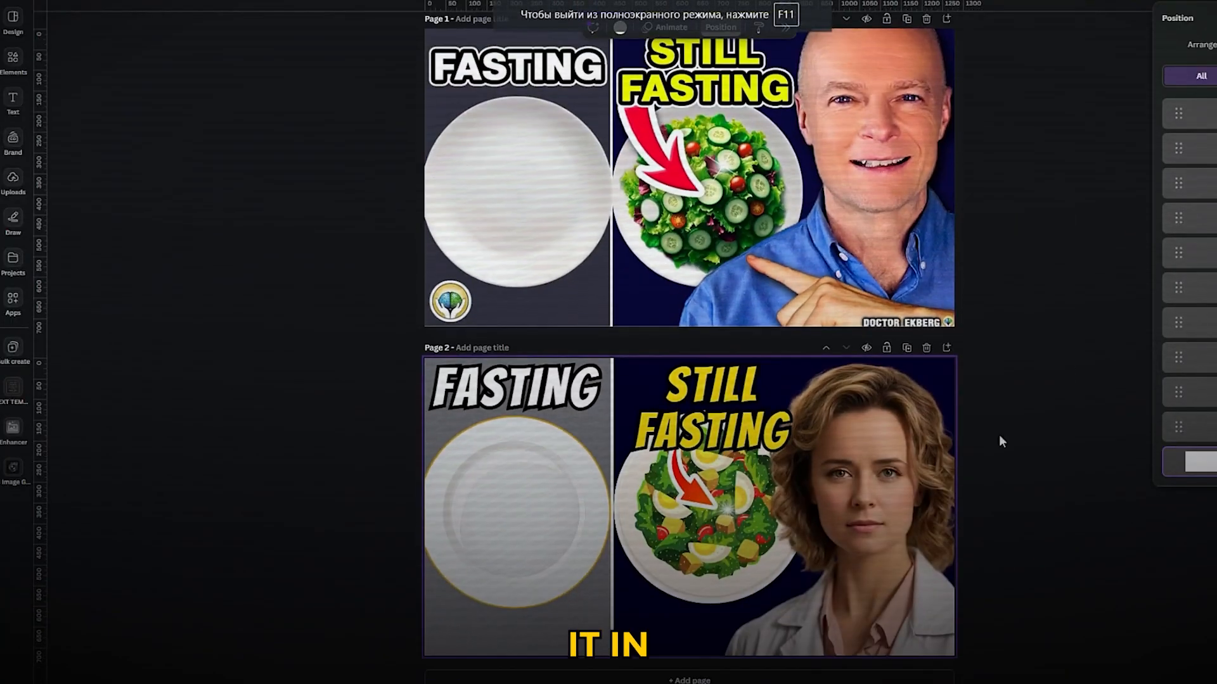
pyautogui.click(899, 473)
pyautogui.click(743, 416)
pyautogui.moveTo(846, 461)
pyautogui.mouseDown()
pyautogui.moveTo(861, 468)
pyautogui.moveTo(835, 457)
pyautogui.mouseUp()
pyautogui.moveTo(745, 424); pyautogui.dragTo(737, 423)
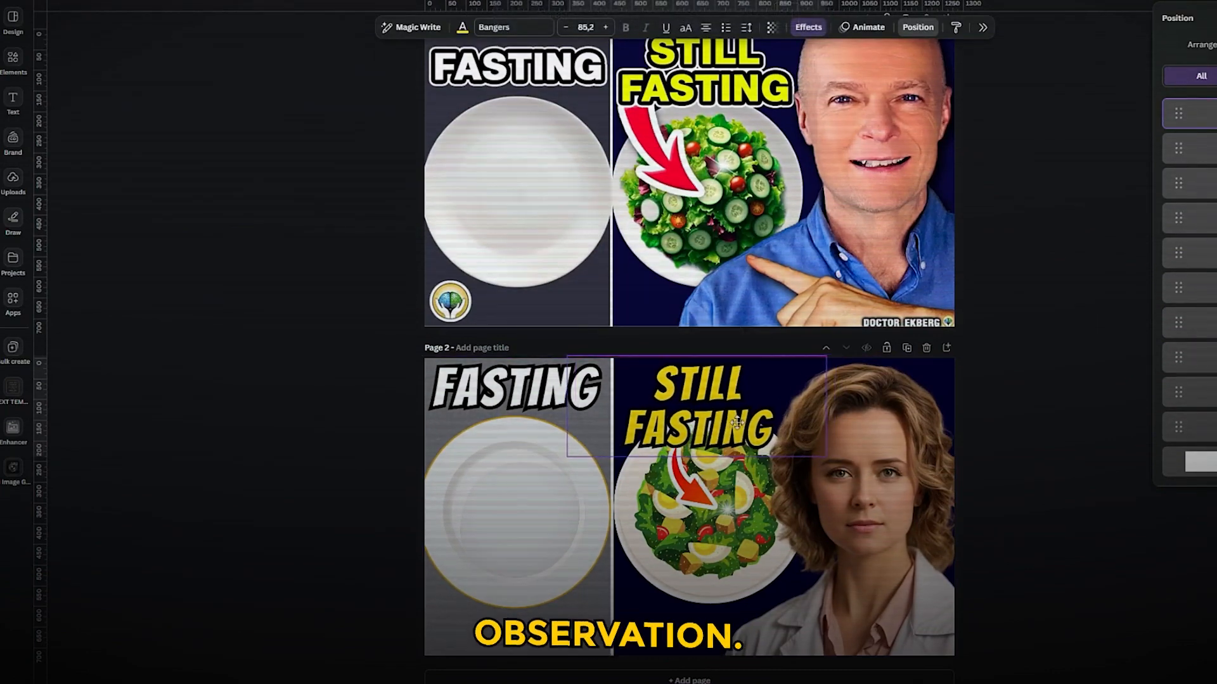